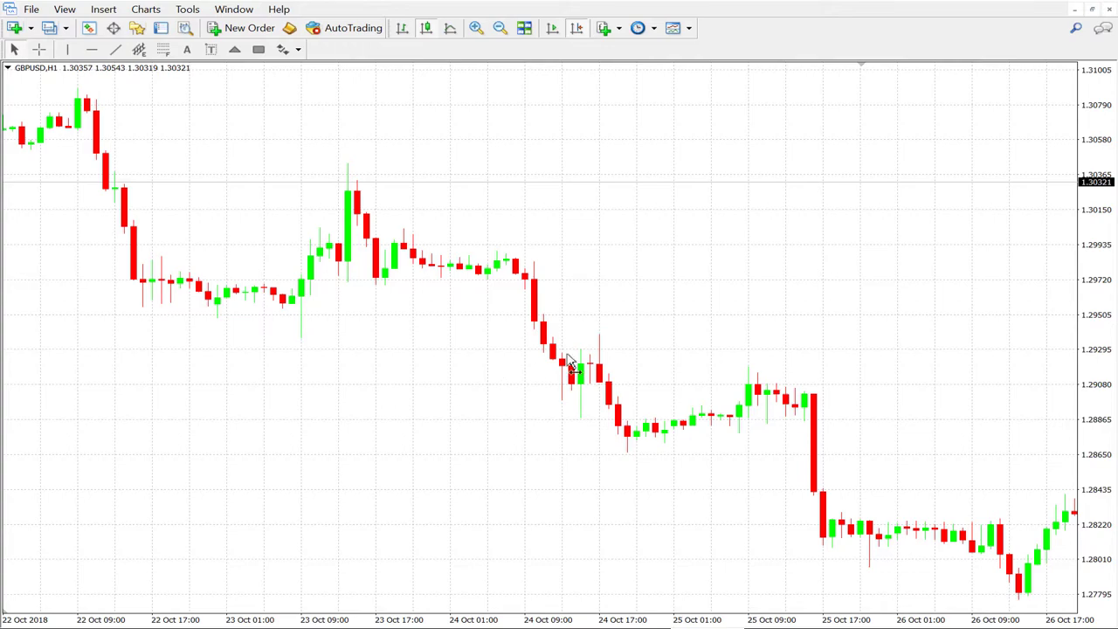
# Pan back to 16 Oct and draw a rectangle over the swing-high candles
pyautogui.scroll(8, 569, 367)
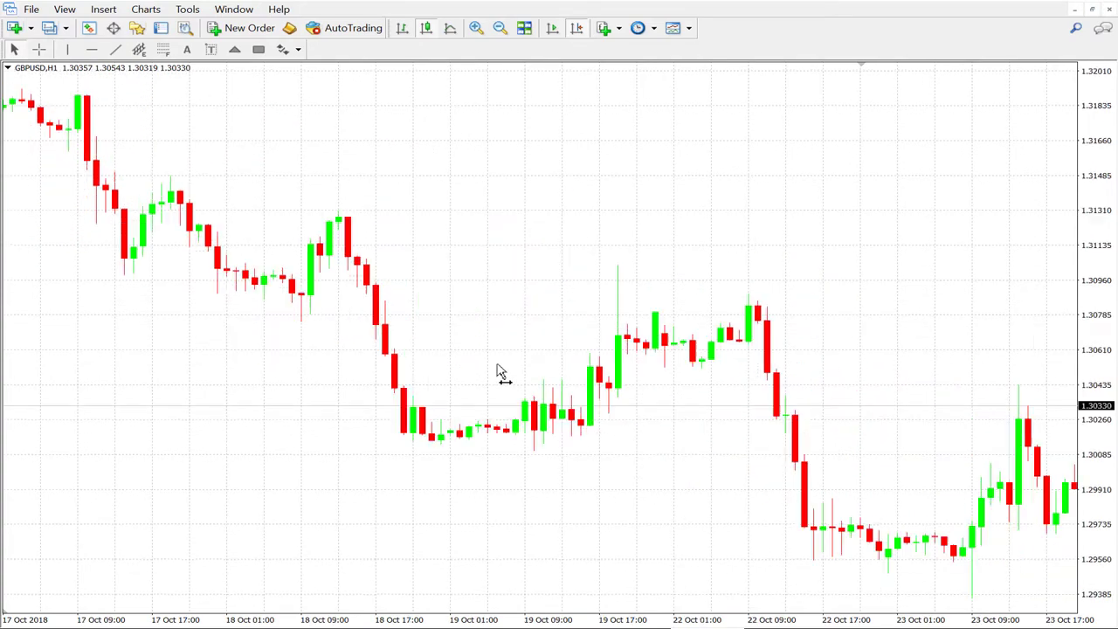
pyautogui.moveTo(332, 387); pyautogui.dragTo(562, 354)
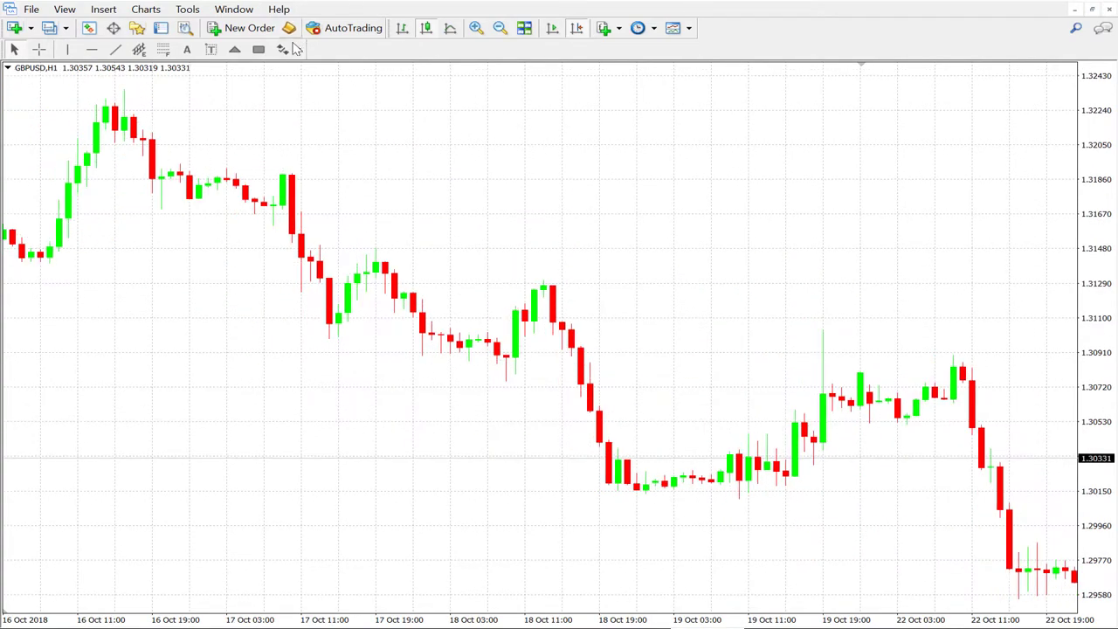
pyautogui.click(259, 49)
pyautogui.moveTo(262, 161); pyautogui.dragTo(319, 230)
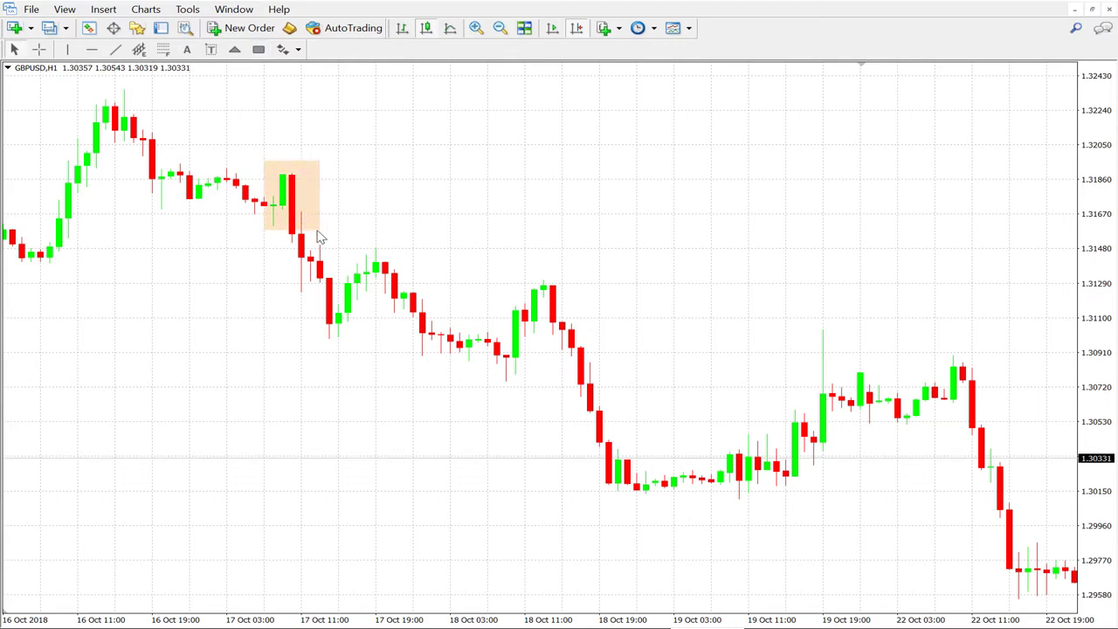
# Set the rectangle's colour to DarkOrange in its properties
pyautogui.rightClick(318, 235)
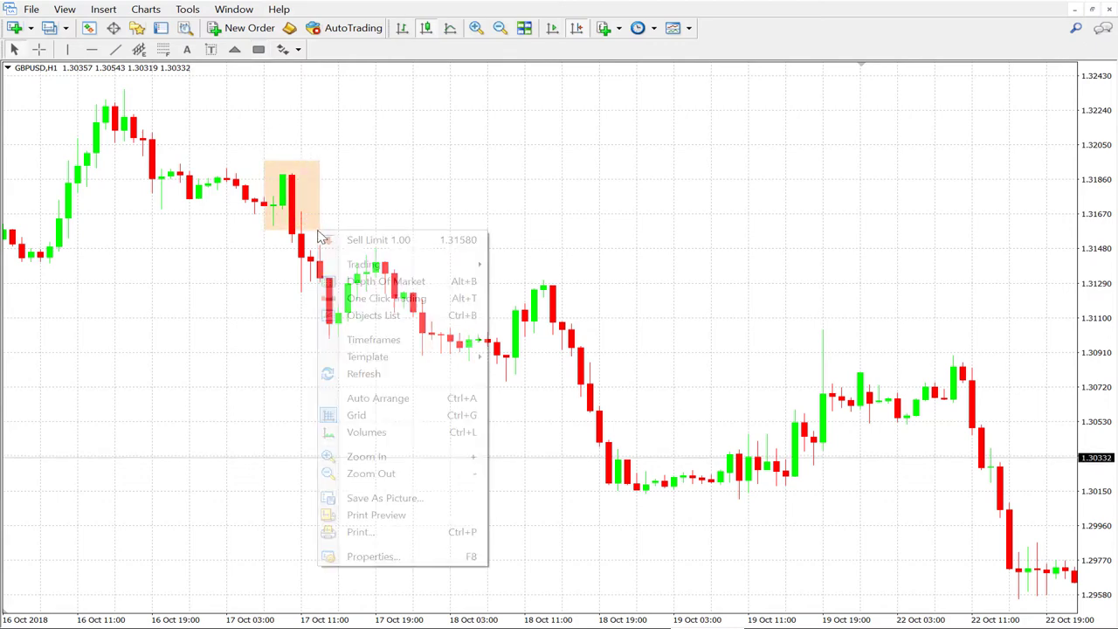
pyautogui.click(322, 169)
pyautogui.rightClick(323, 169)
pyautogui.click(344, 175)
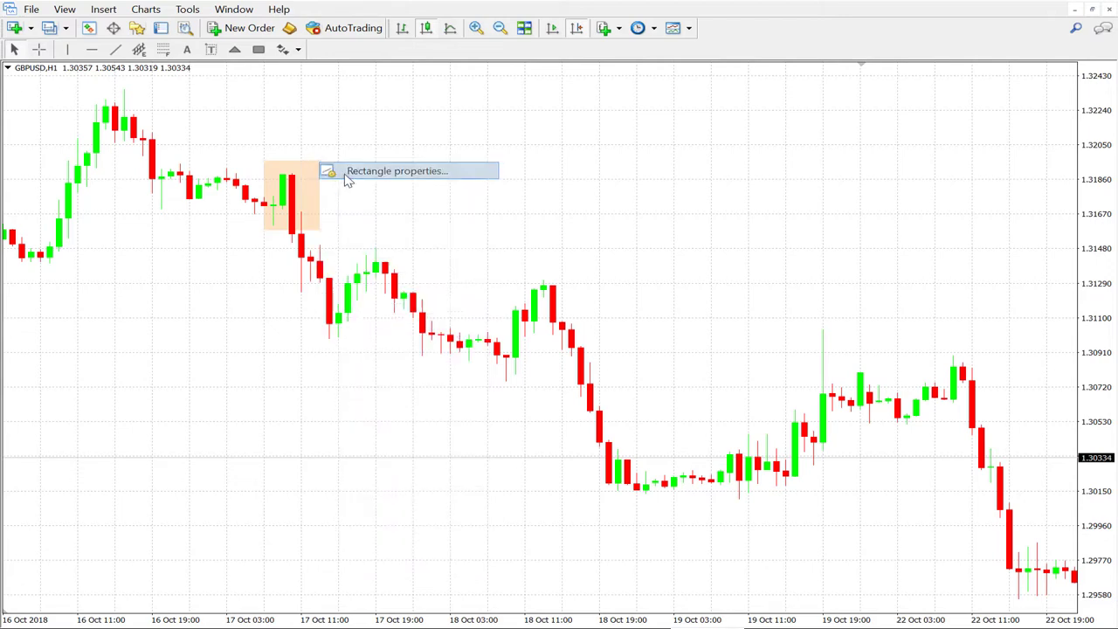
pyautogui.click(573, 339)
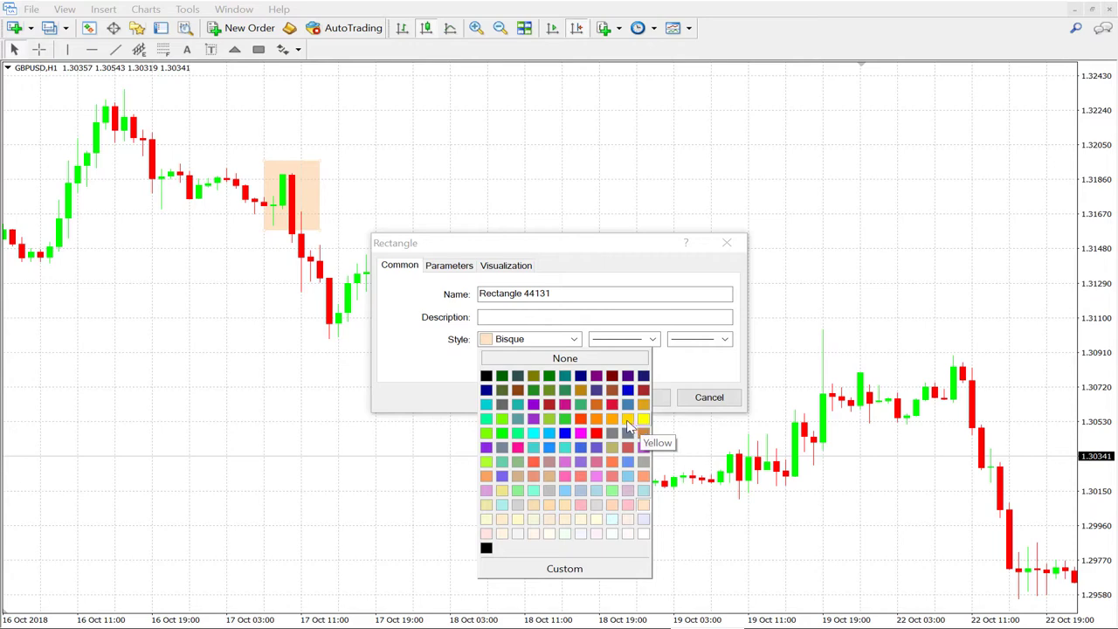
pyautogui.click(599, 421)
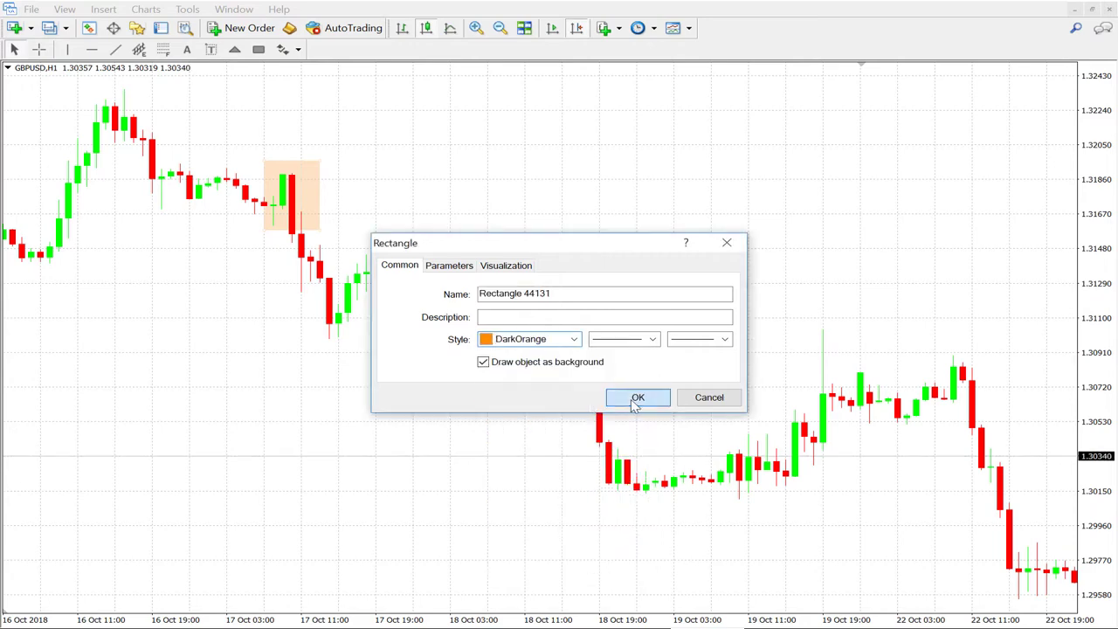
pyautogui.click(638, 399)
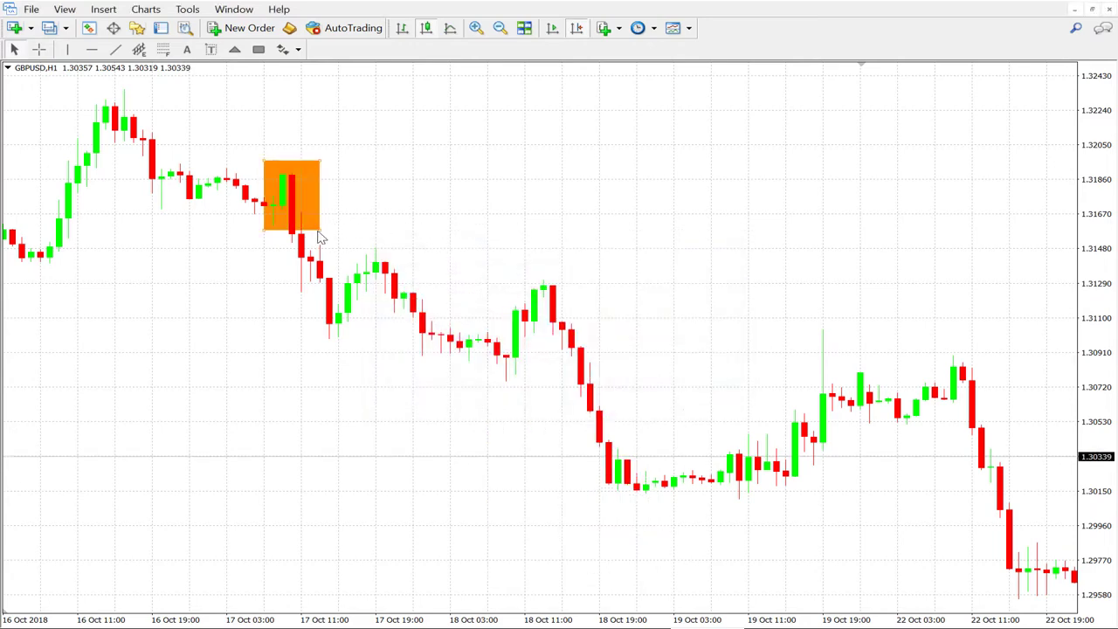
# Widen the rectangle slightly to the right and change its colour to Aqua
pyautogui.moveTo(318, 233)
pyautogui.mouseDown()
pyautogui.moveTo(345, 233)
pyautogui.moveTo(332, 233)
pyautogui.mouseUp()
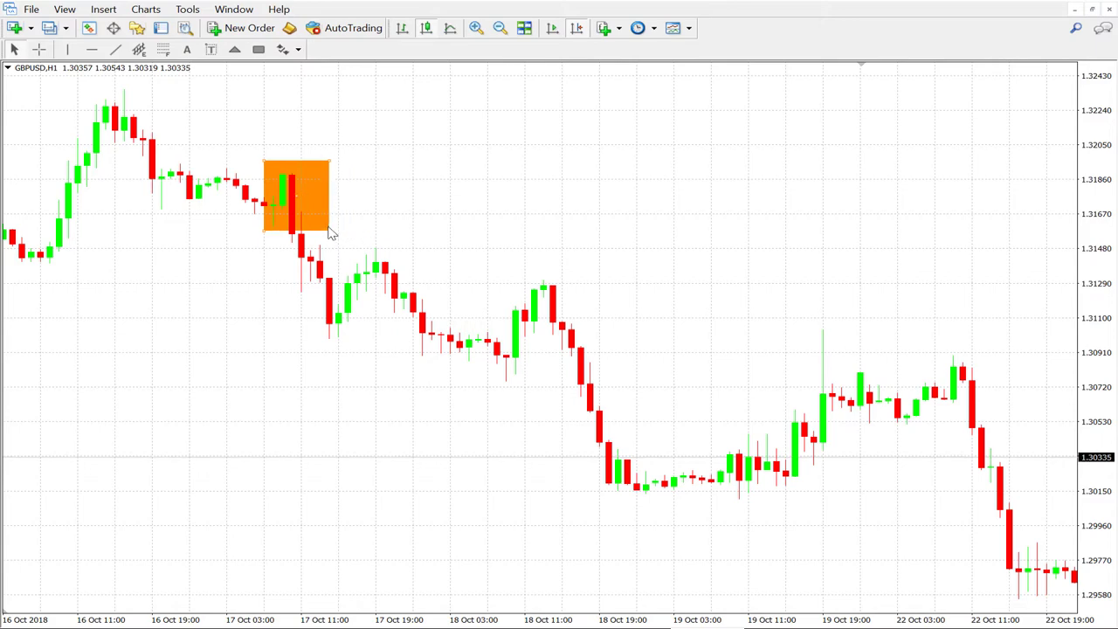
pyautogui.rightClick(329, 232)
pyautogui.click(363, 237)
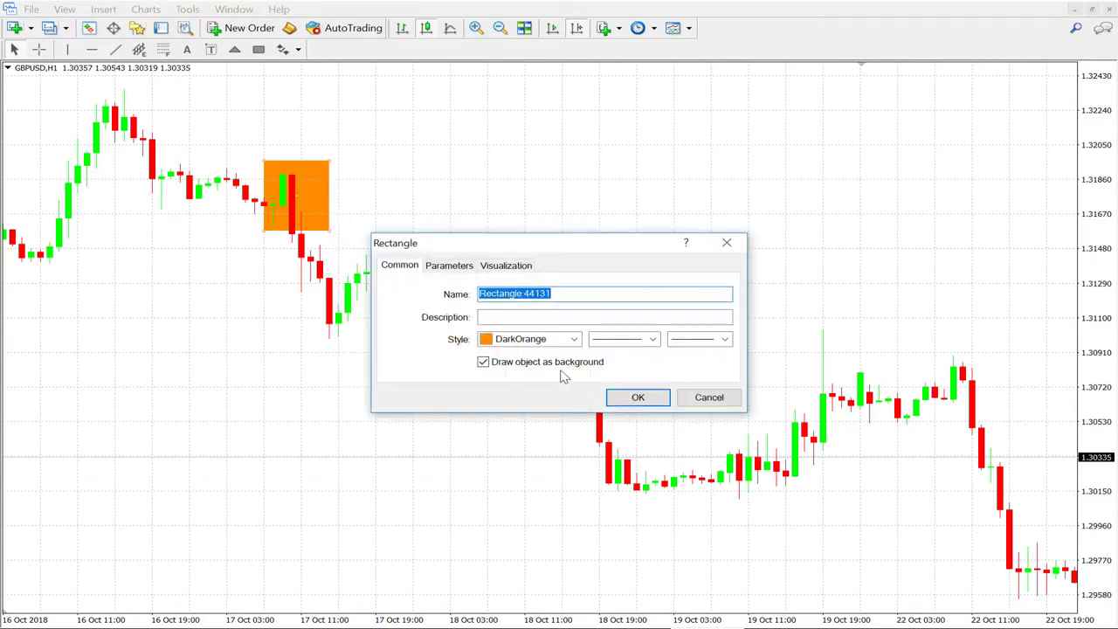
pyautogui.click(569, 341)
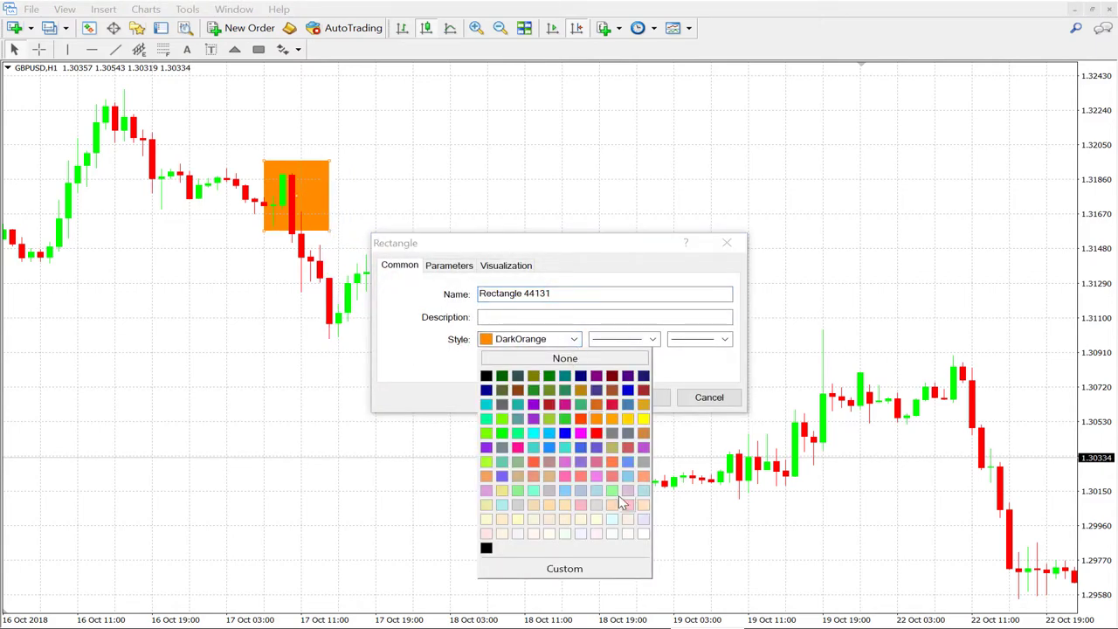
pyautogui.click(533, 434)
pyautogui.click(637, 398)
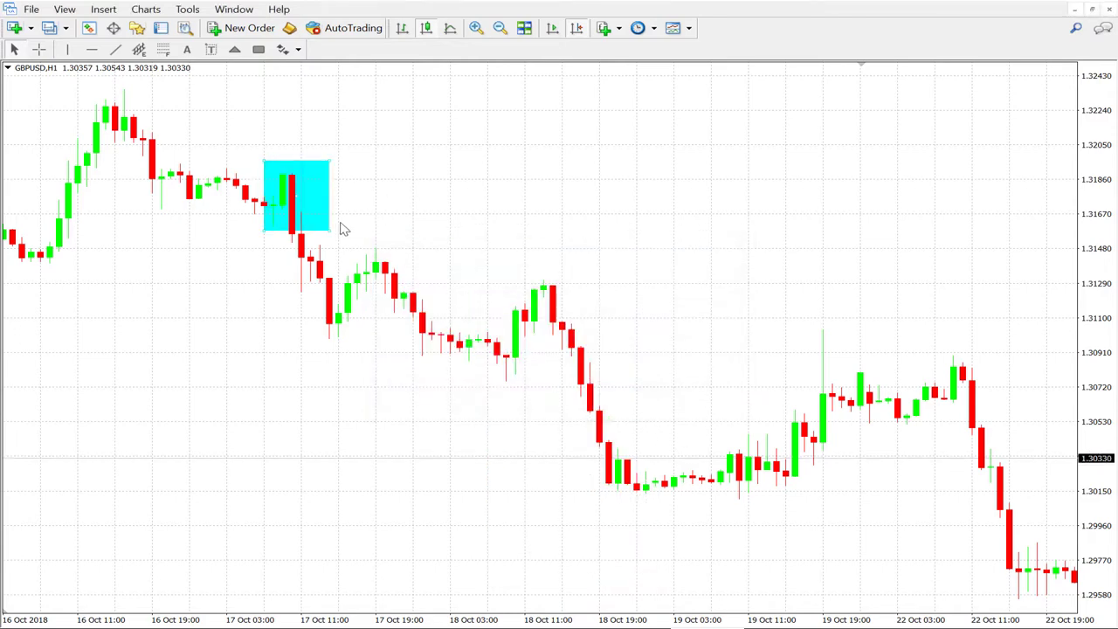
# Resize the aqua rectangle to frame the 17 Oct candles from about 1.3190 to 1.3160
pyautogui.moveTo(324, 231); pyautogui.dragTo(341, 234)
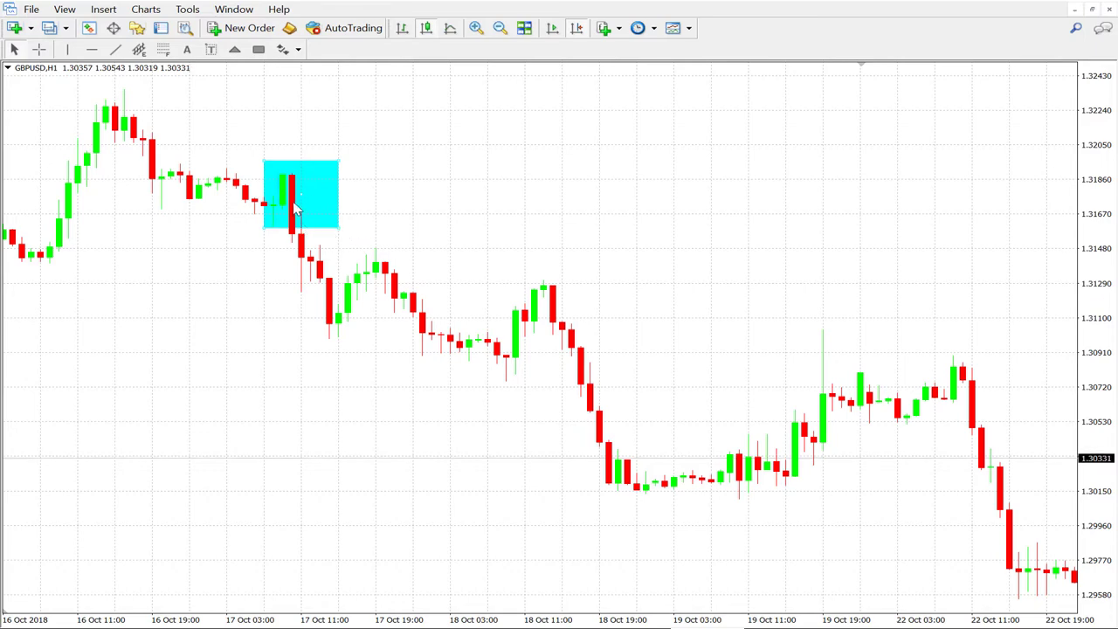
pyautogui.moveTo(339, 162); pyautogui.dragTo(346, 179)
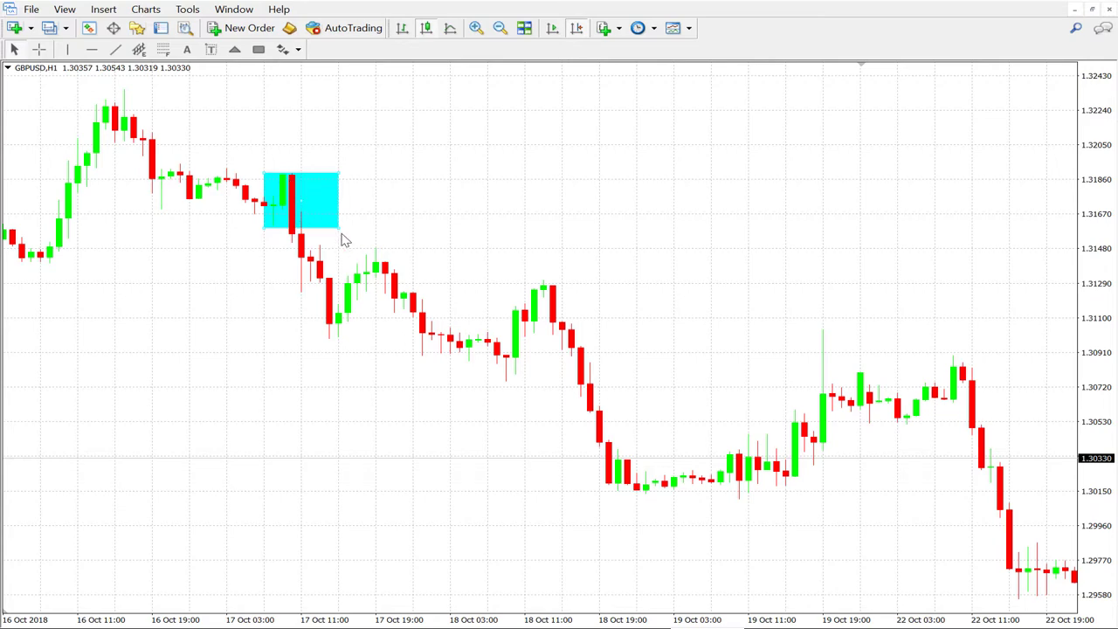
pyautogui.moveTo(338, 228); pyautogui.dragTo(319, 247)
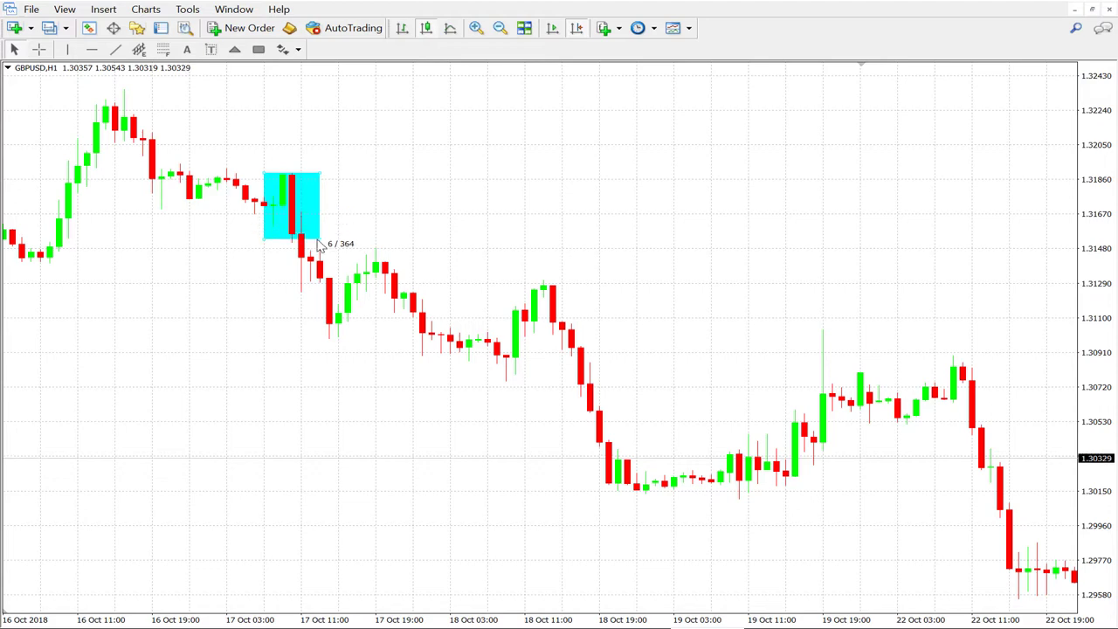
# Place a black horizontal line at the rectangle's bottom
pyautogui.click(92, 48)
pyautogui.click(295, 234)
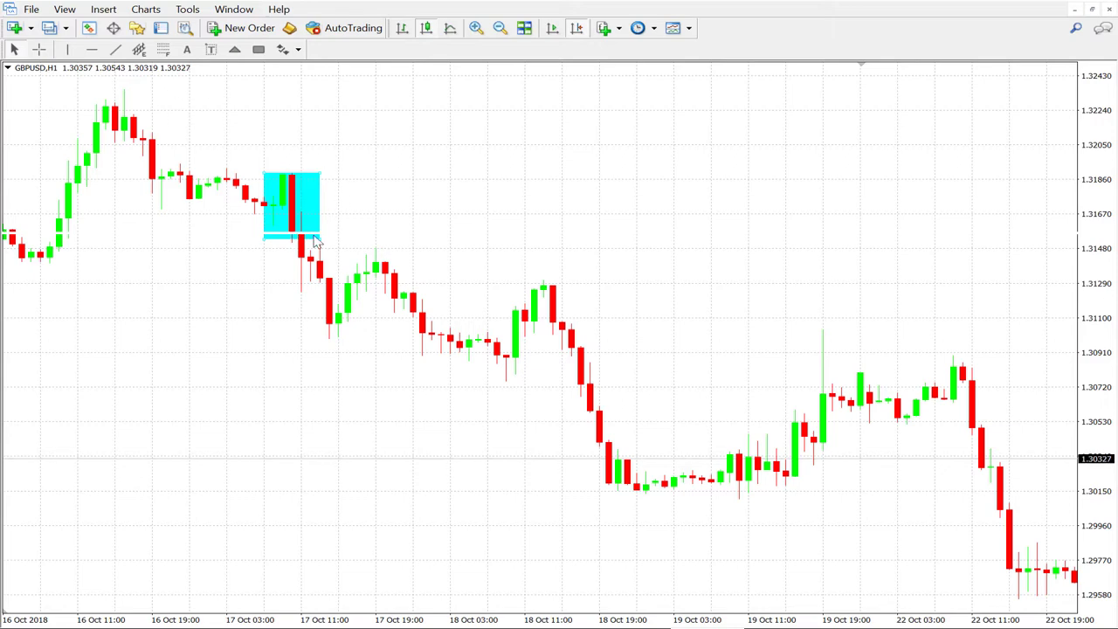
pyautogui.rightClick(291, 234)
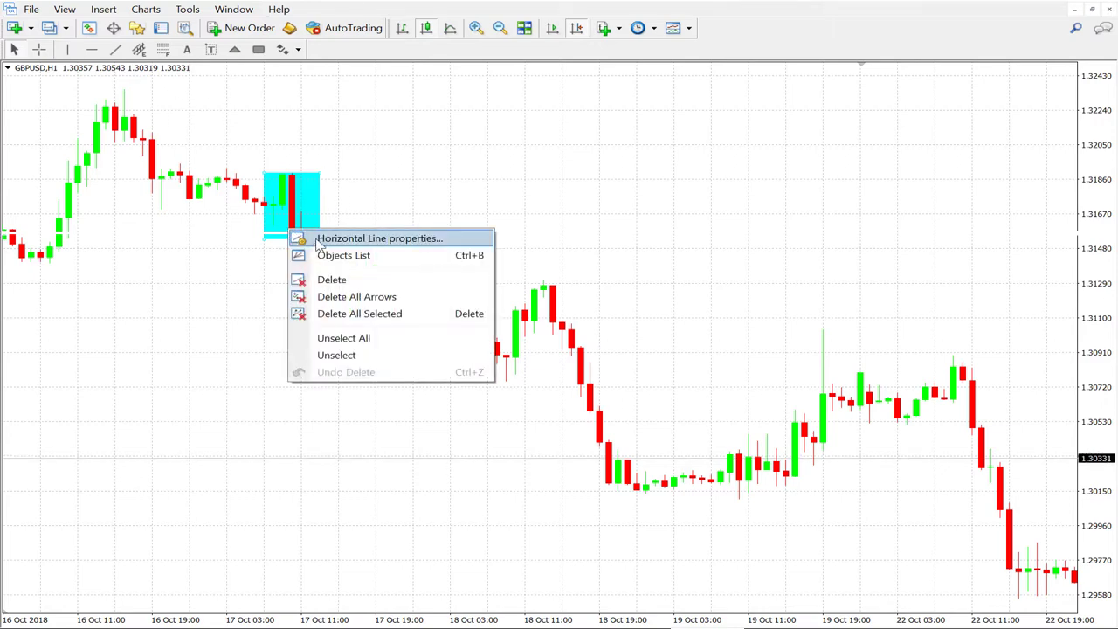
pyautogui.click(367, 238)
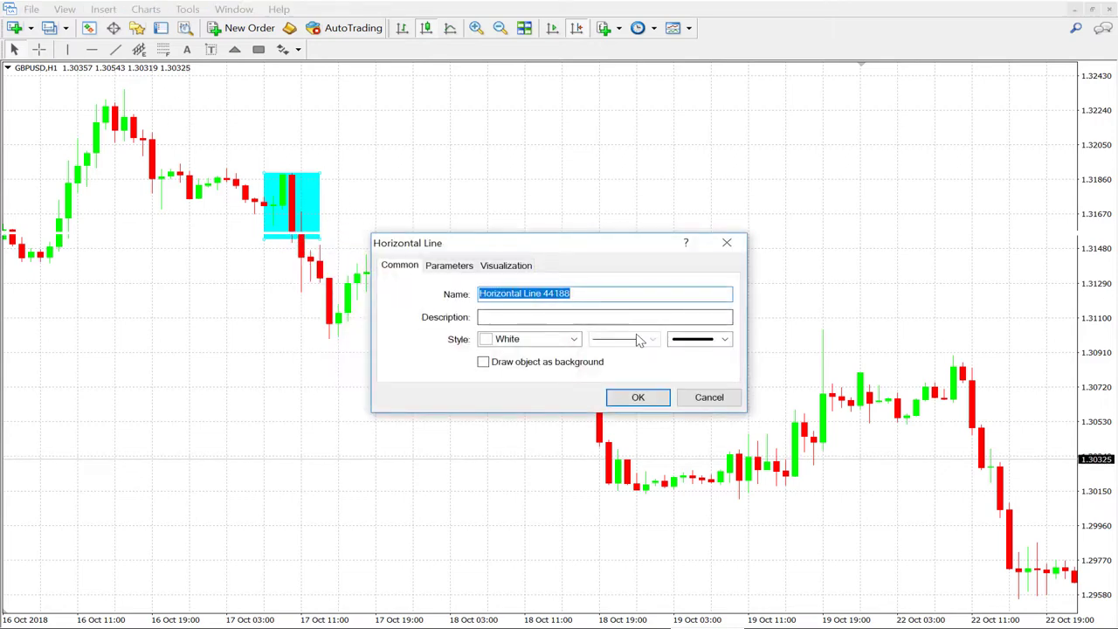
pyautogui.click(574, 341)
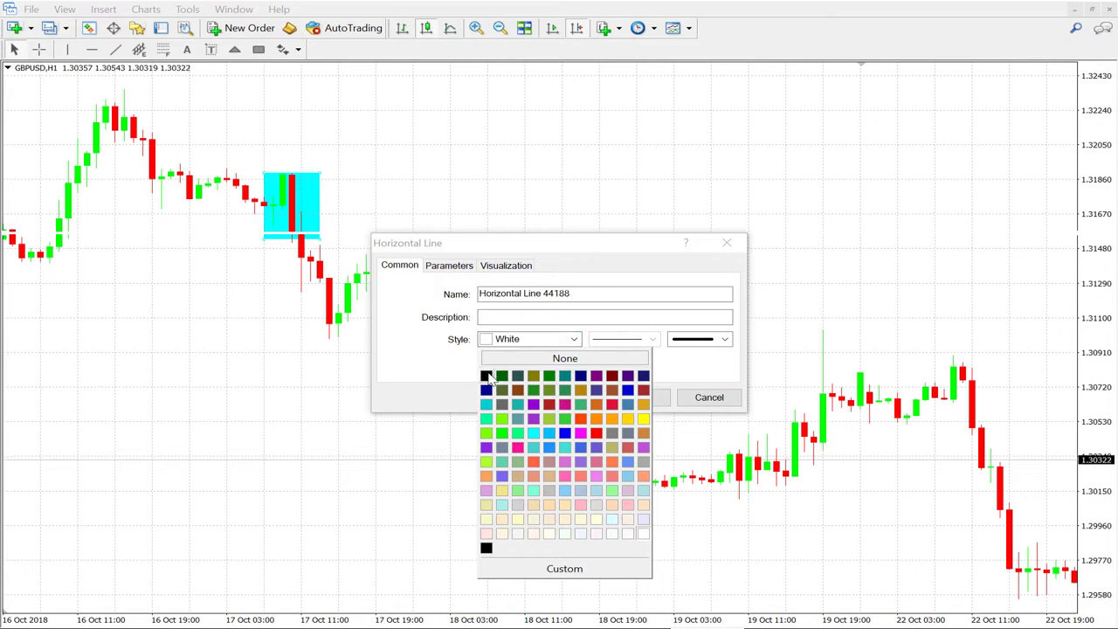
pyautogui.click(486, 377)
pyautogui.click(620, 398)
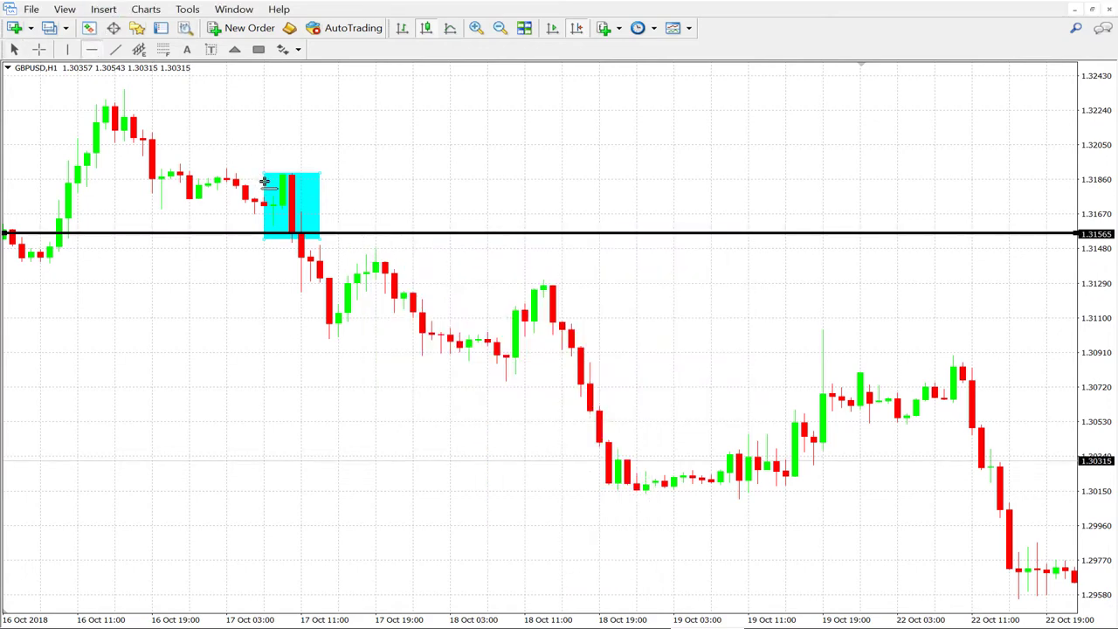
# Add a second horizontal line at 1.31868 and measure from the lower line with the crosshair
pyautogui.click(295, 178)
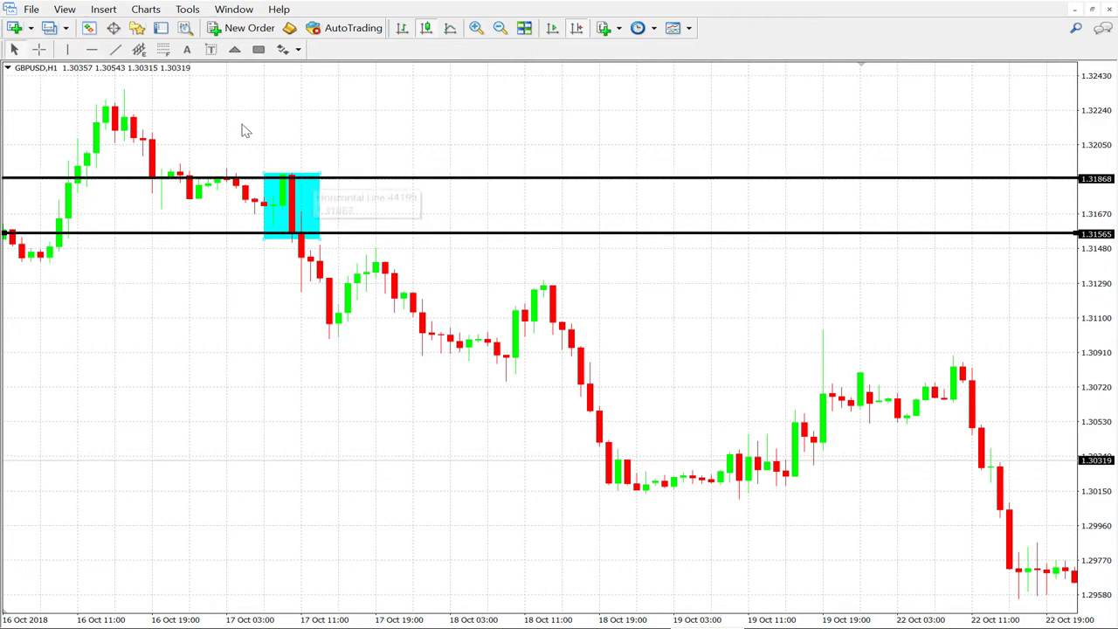
pyautogui.click(38, 49)
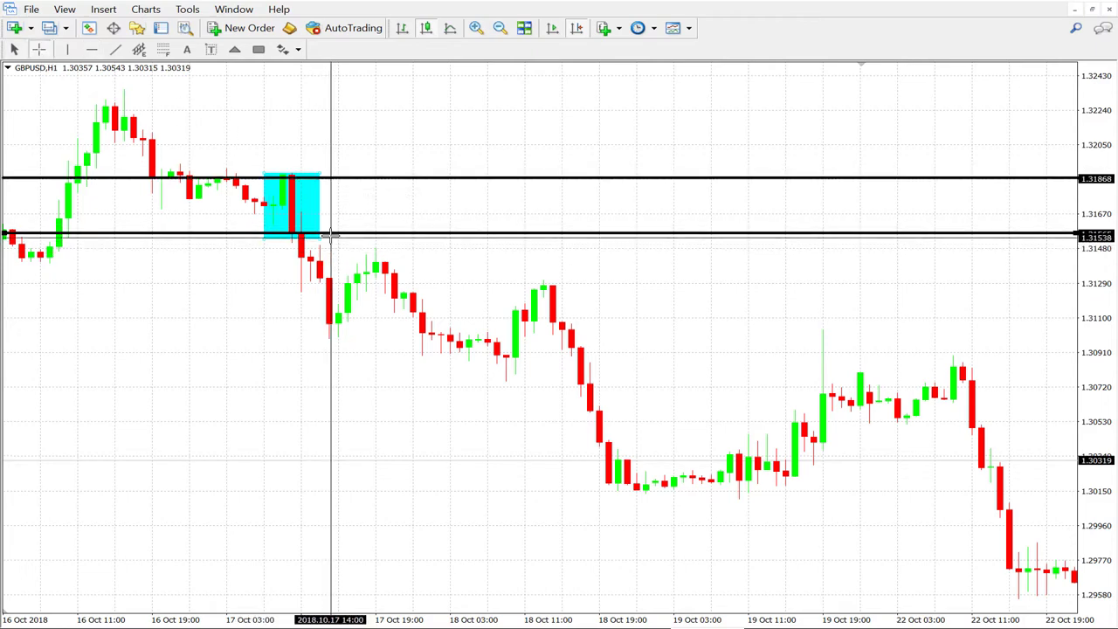
pyautogui.moveTo(331, 235)
pyautogui.mouseDown()
pyautogui.moveTo(373, 184)
pyautogui.moveTo(512, 364)
pyautogui.moveTo(616, 476)
pyautogui.moveTo(485, 365)
pyautogui.moveTo(434, 339)
pyautogui.moveTo(416, 342)
pyautogui.moveTo(550, 379)
pyautogui.mouseUp()
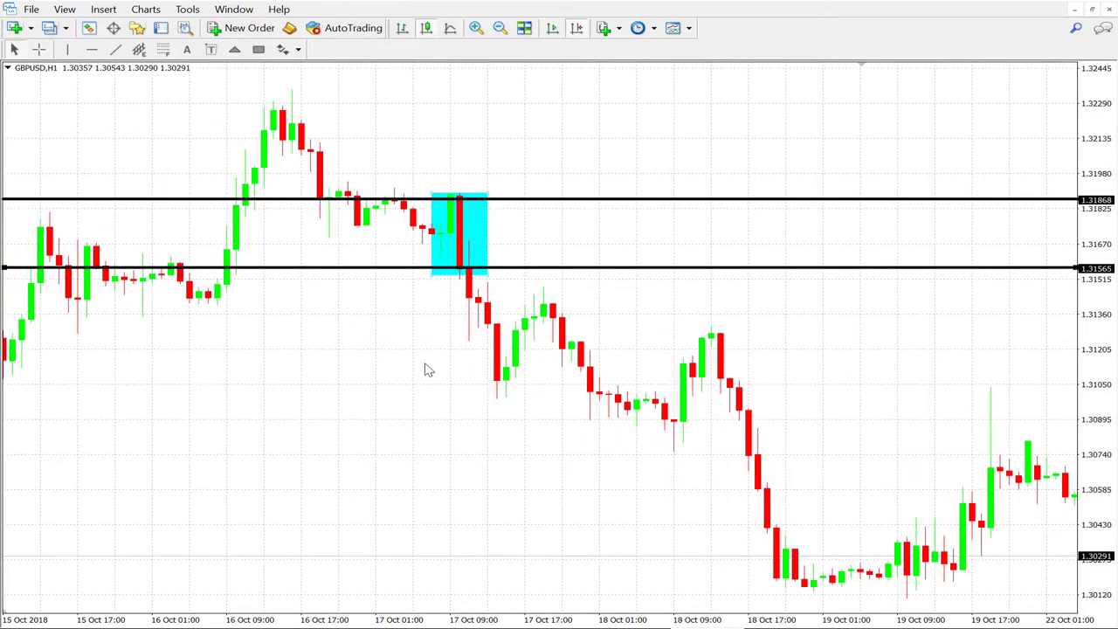
# Scroll and pan the chart back through early October to the 6–13 September bars
pyautogui.moveTo(424, 370); pyautogui.dragTo(675, 367)
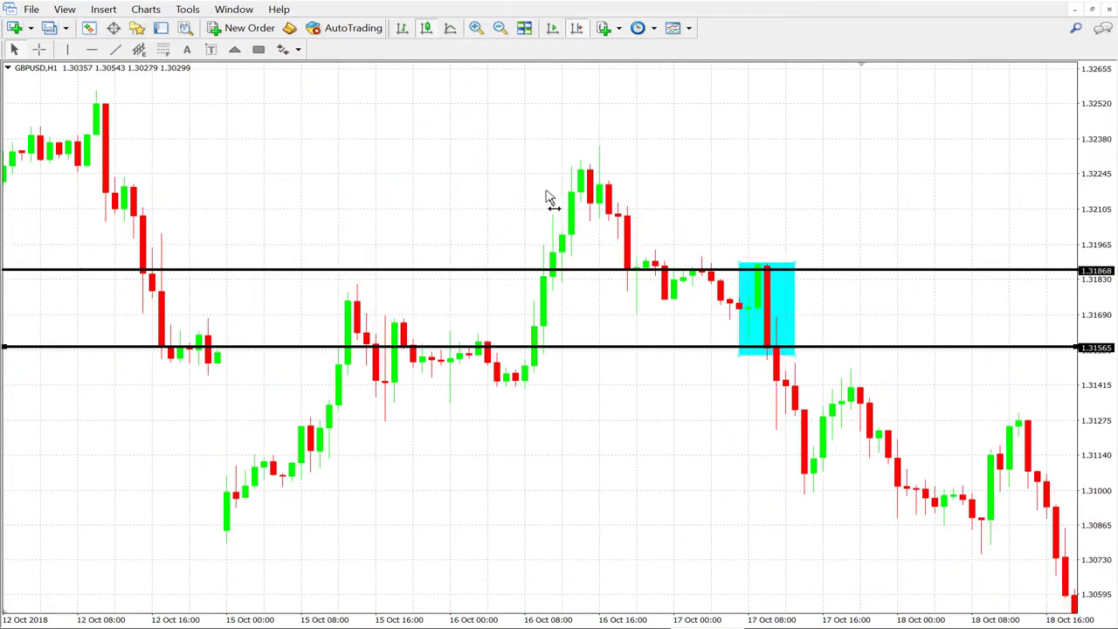
pyautogui.scroll(4, 546, 197)
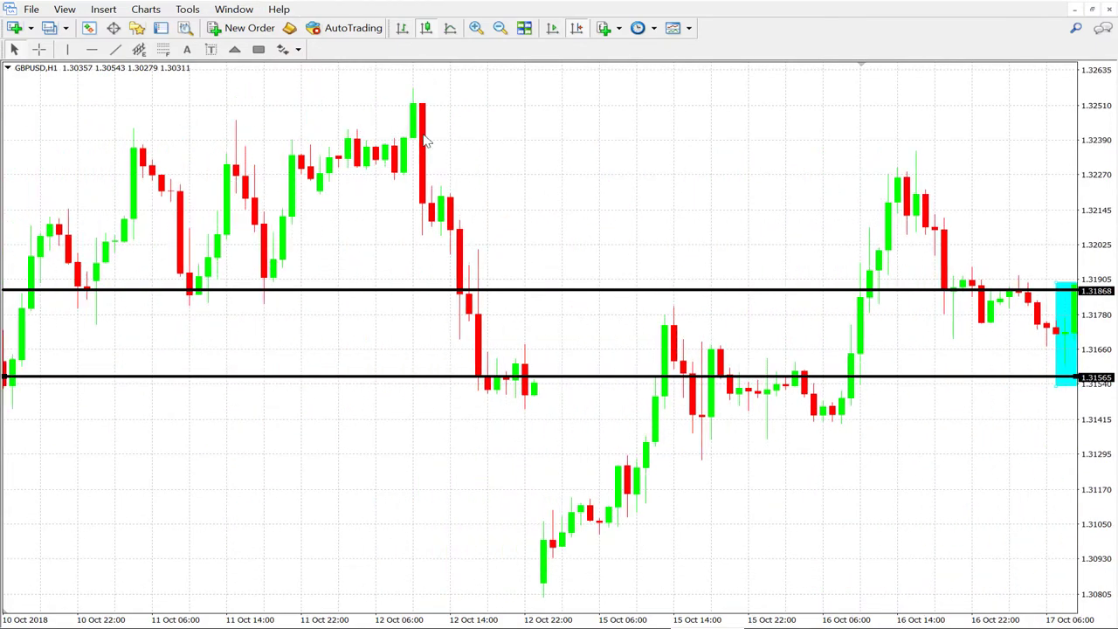
pyautogui.scroll(3, 574, 197)
pyautogui.scroll(10, 546, 236)
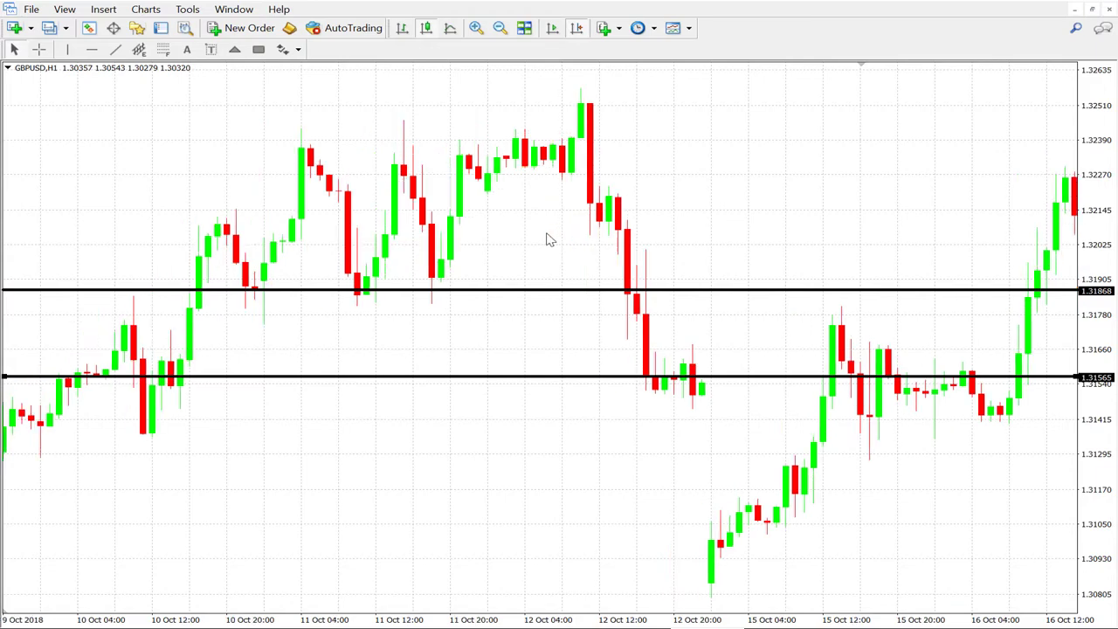
pyautogui.scroll(7, 543, 483)
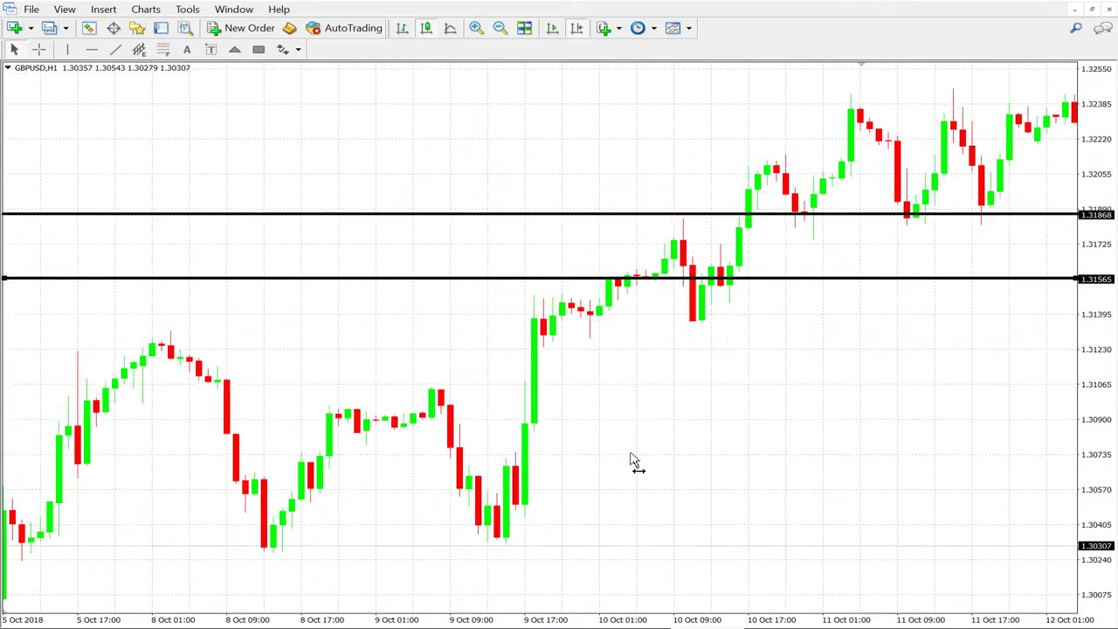
pyautogui.scroll(4, 327, 349)
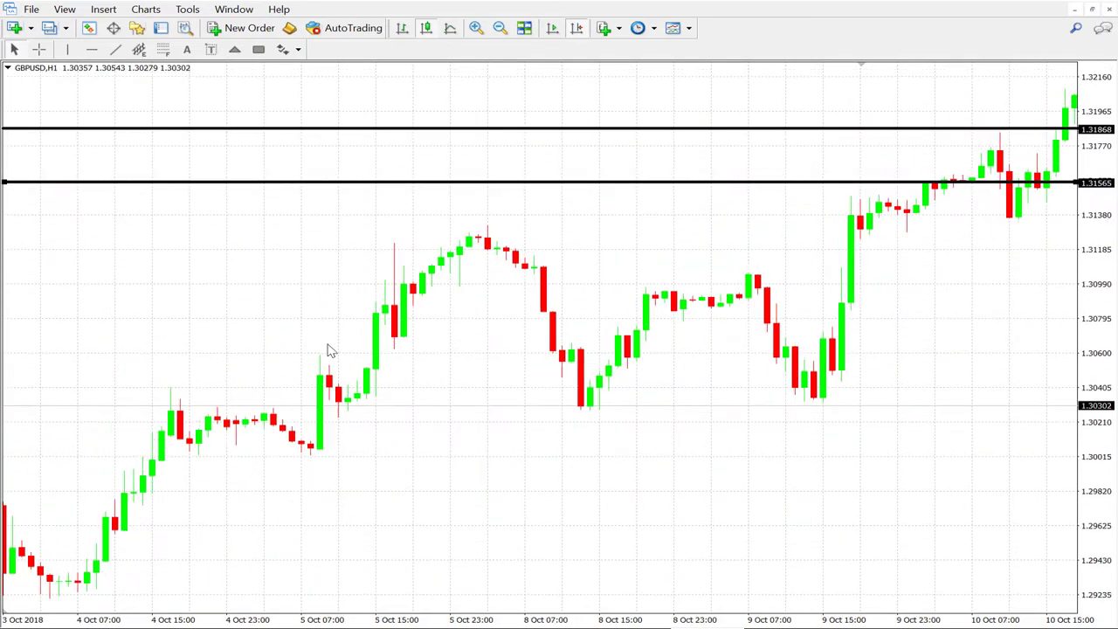
pyautogui.moveTo(327, 349); pyautogui.dragTo(480, 311)
pyautogui.scroll(6, 480, 312)
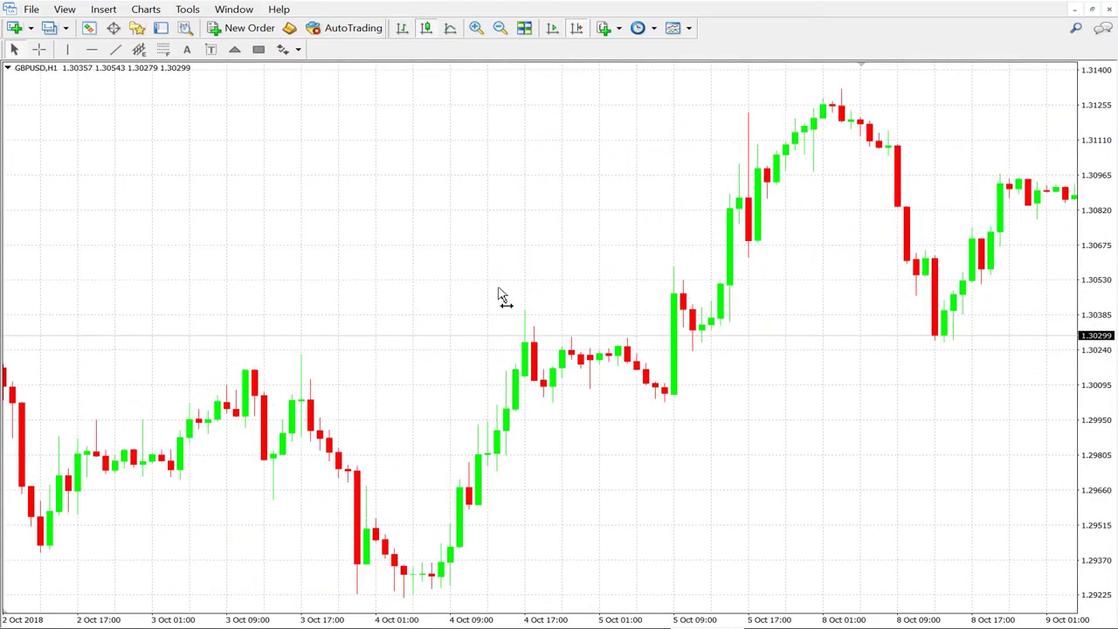
pyautogui.scroll(5, 463, 349)
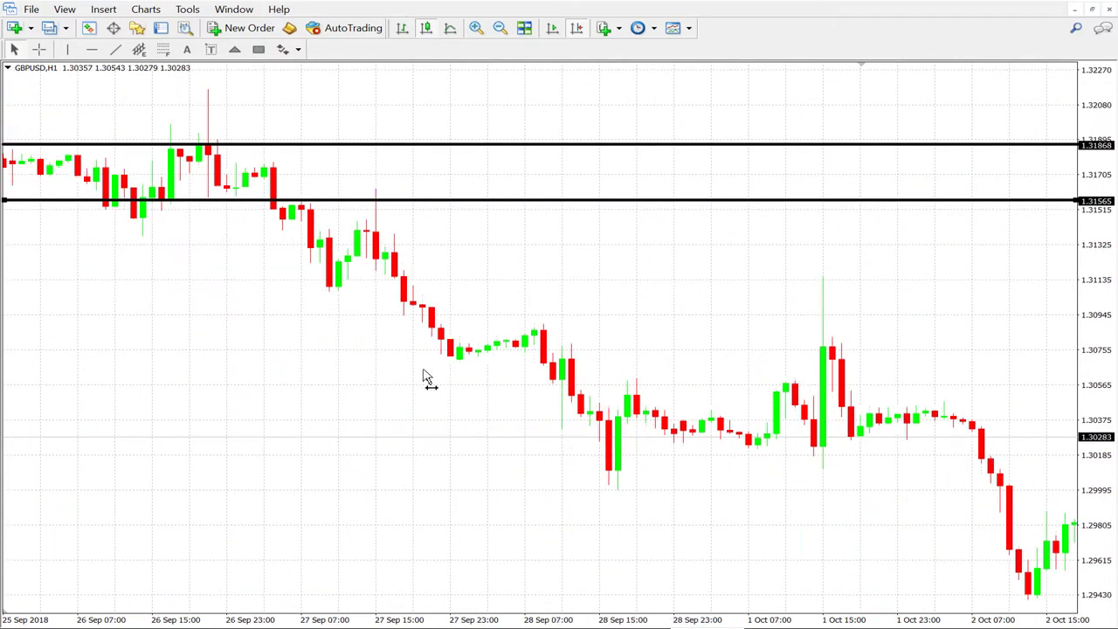
pyautogui.scroll(5, 524, 376)
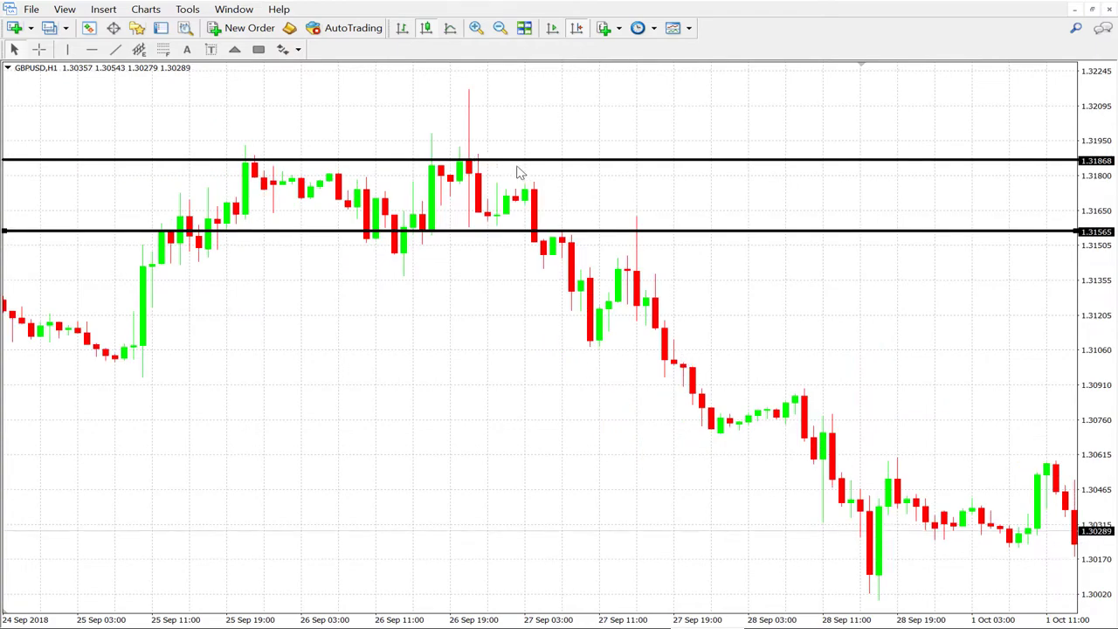
pyautogui.scroll(6, 736, 309)
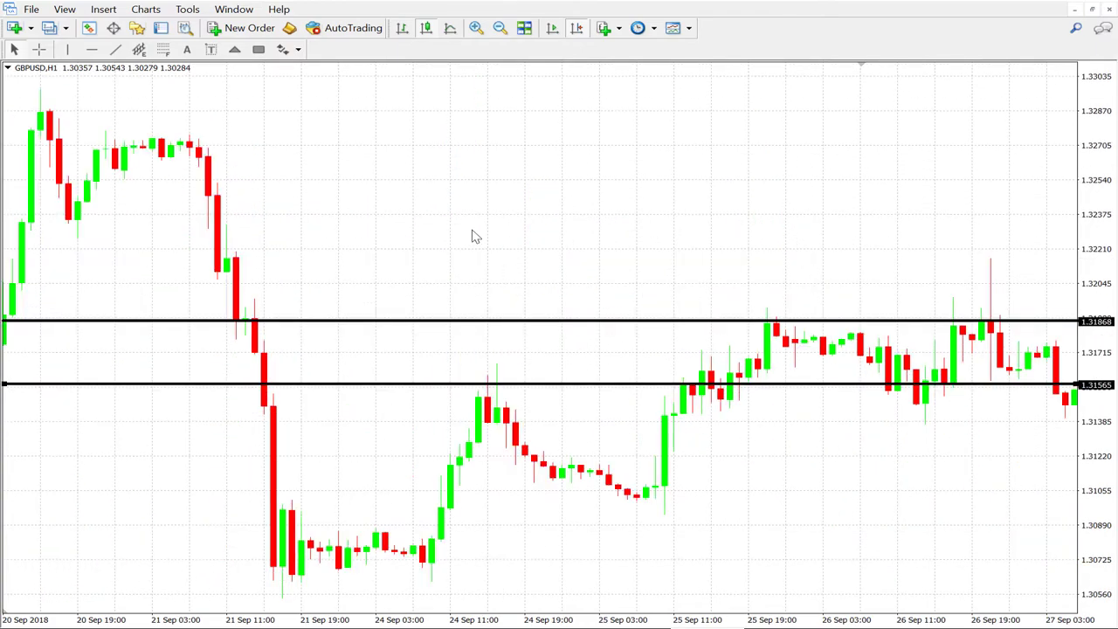
pyautogui.scroll(4, 352, 361)
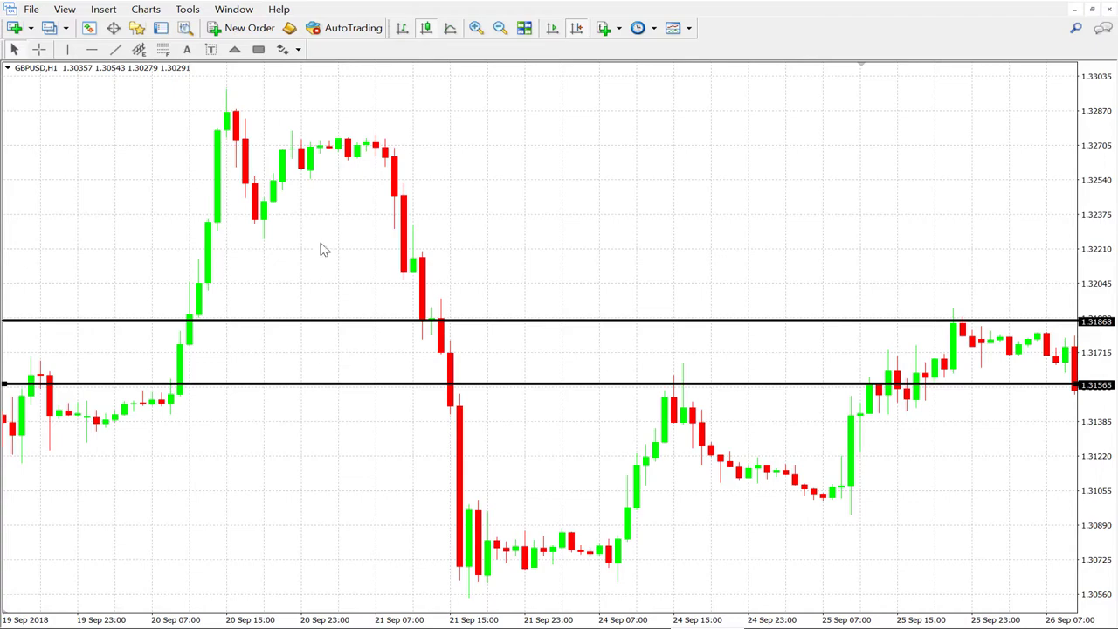
pyautogui.moveTo(323, 250); pyautogui.dragTo(888, 288)
pyautogui.moveTo(614, 217); pyautogui.dragTo(780, 223)
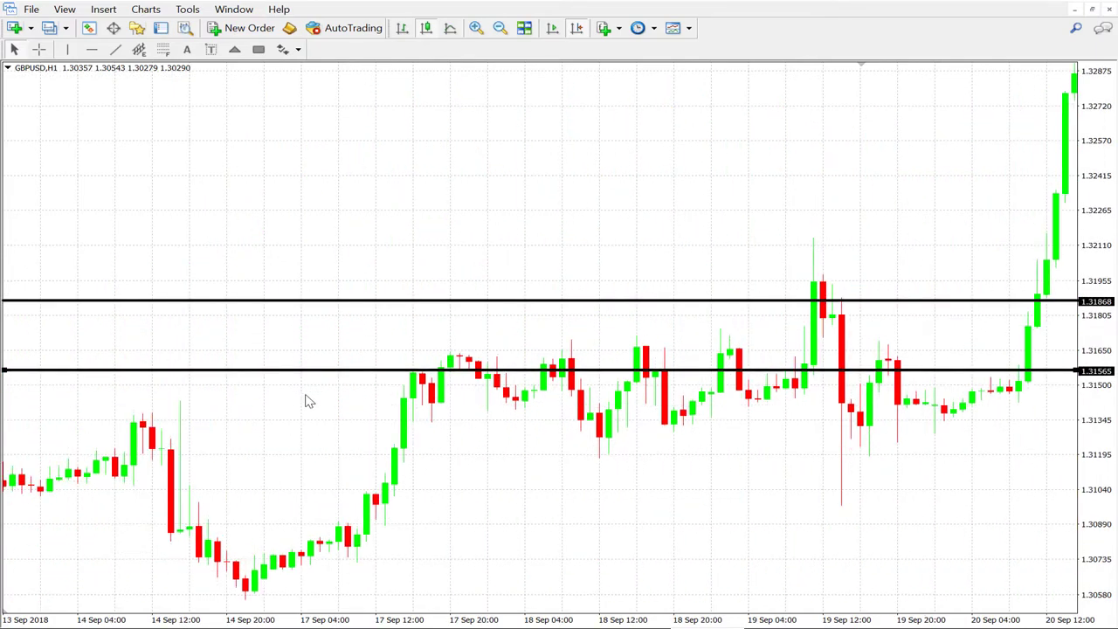
pyautogui.scroll(8, 306, 400)
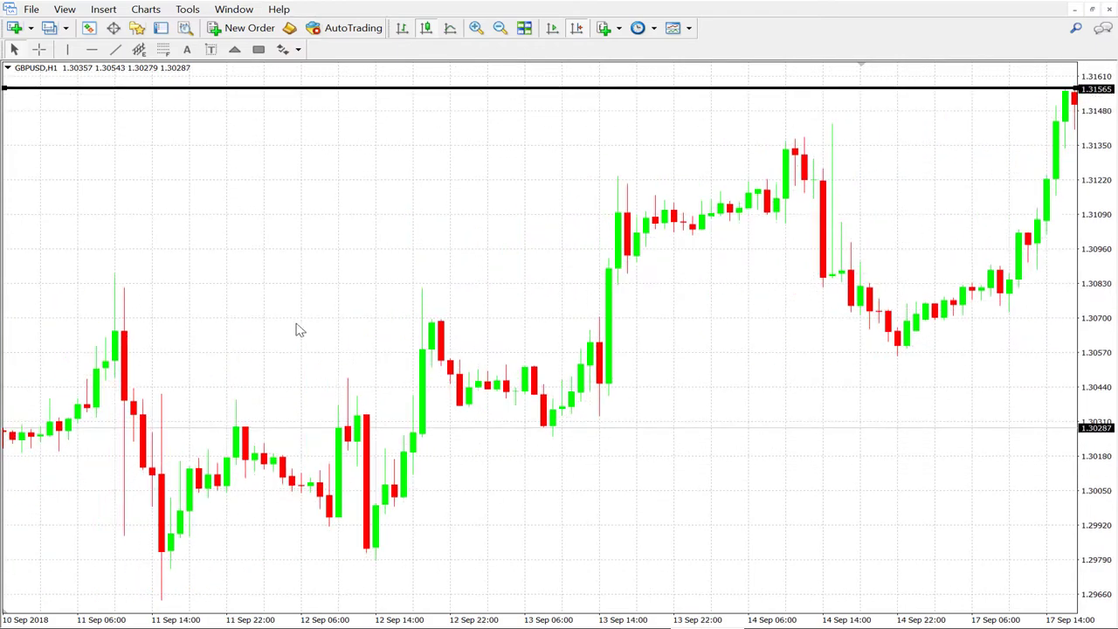
pyautogui.scroll(8, 512, 294)
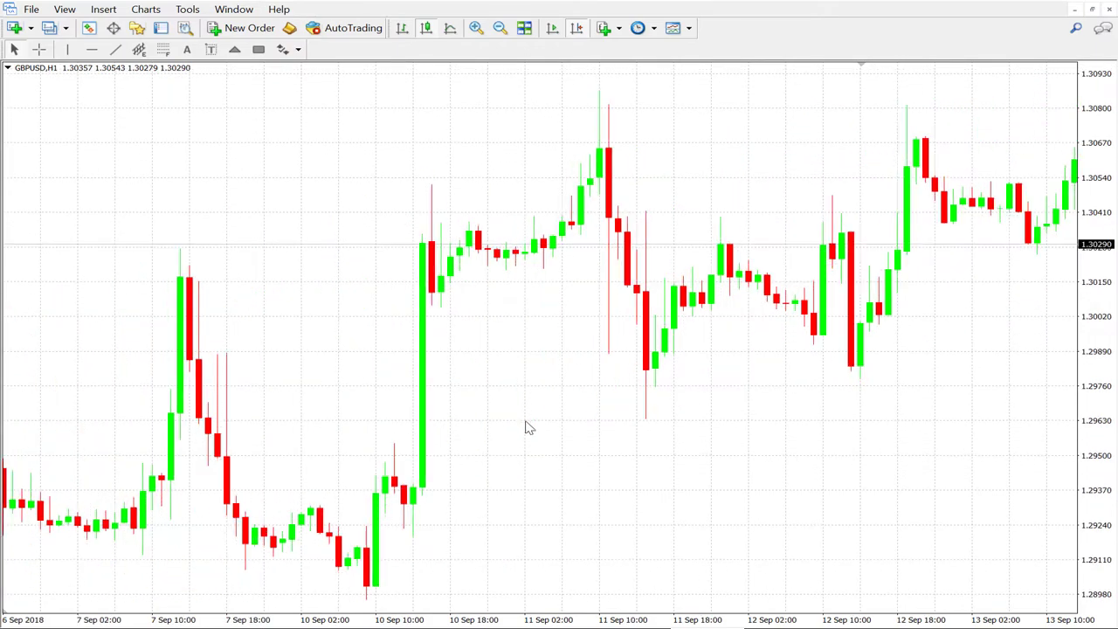
# Place horizontal lines at 1.29375 and 1.29017
pyautogui.click(92, 49)
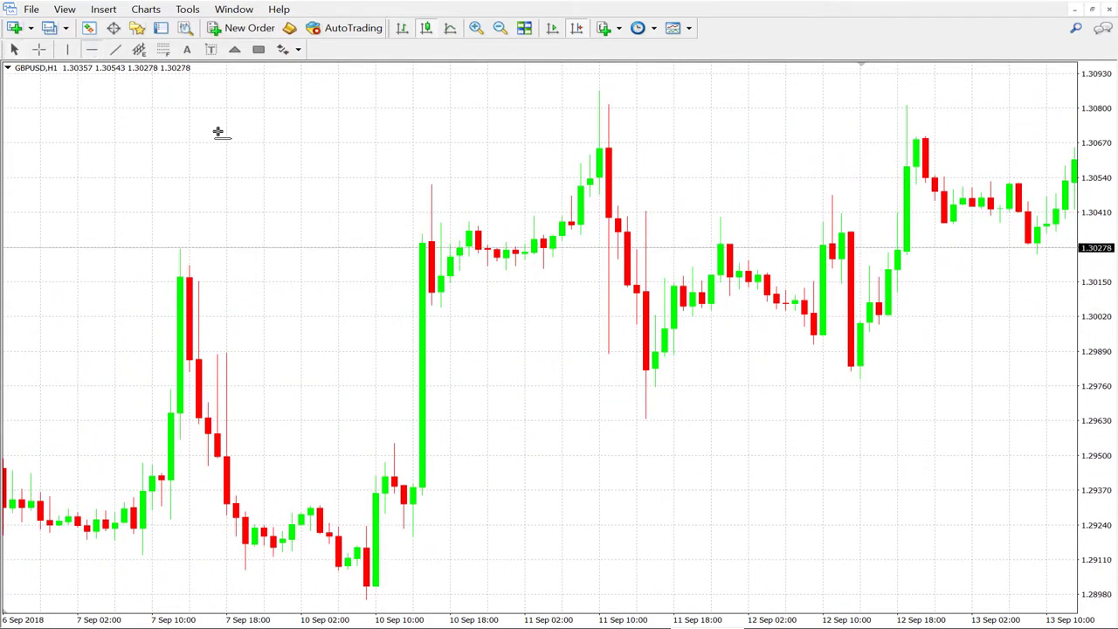
pyautogui.click(372, 489)
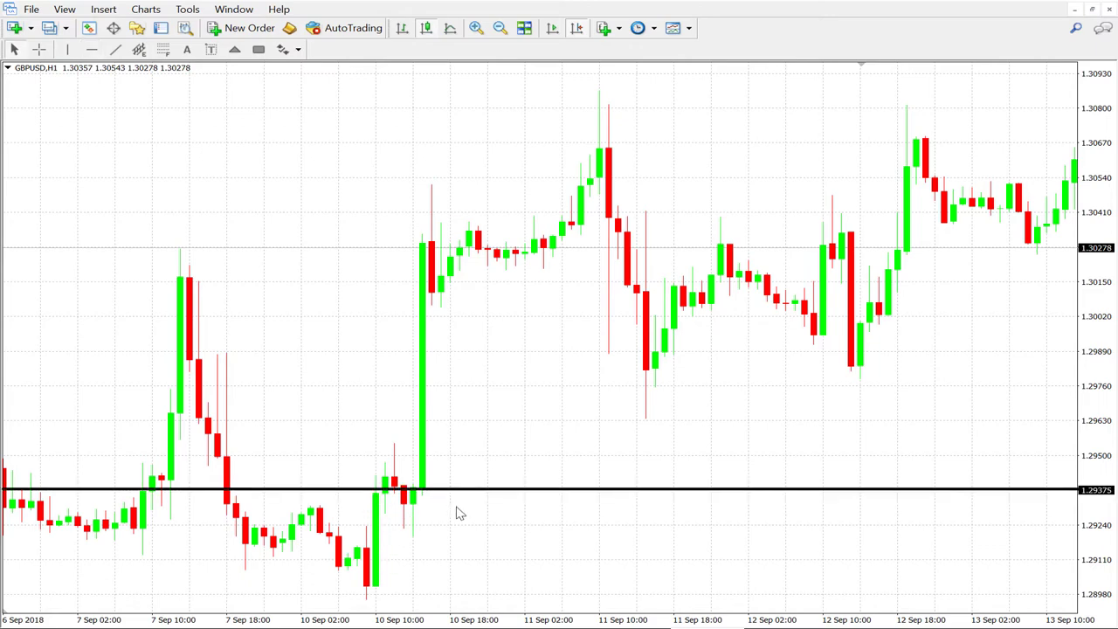
pyautogui.click(92, 50)
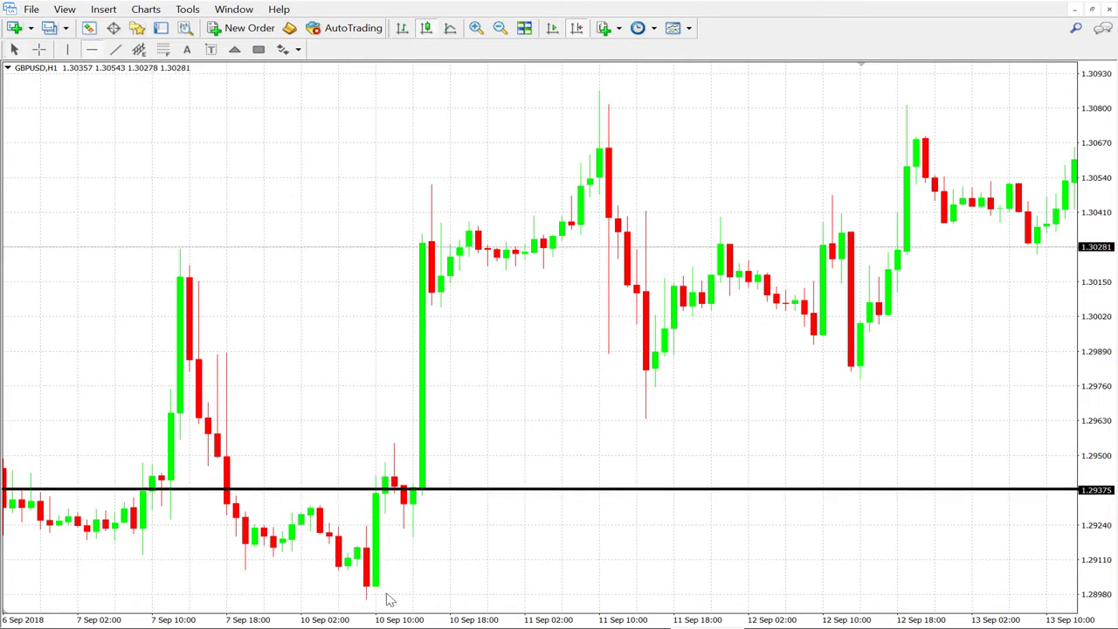
pyautogui.click(389, 584)
# Draw a rectangle over the 10 Sep low candles
pyautogui.click(259, 52)
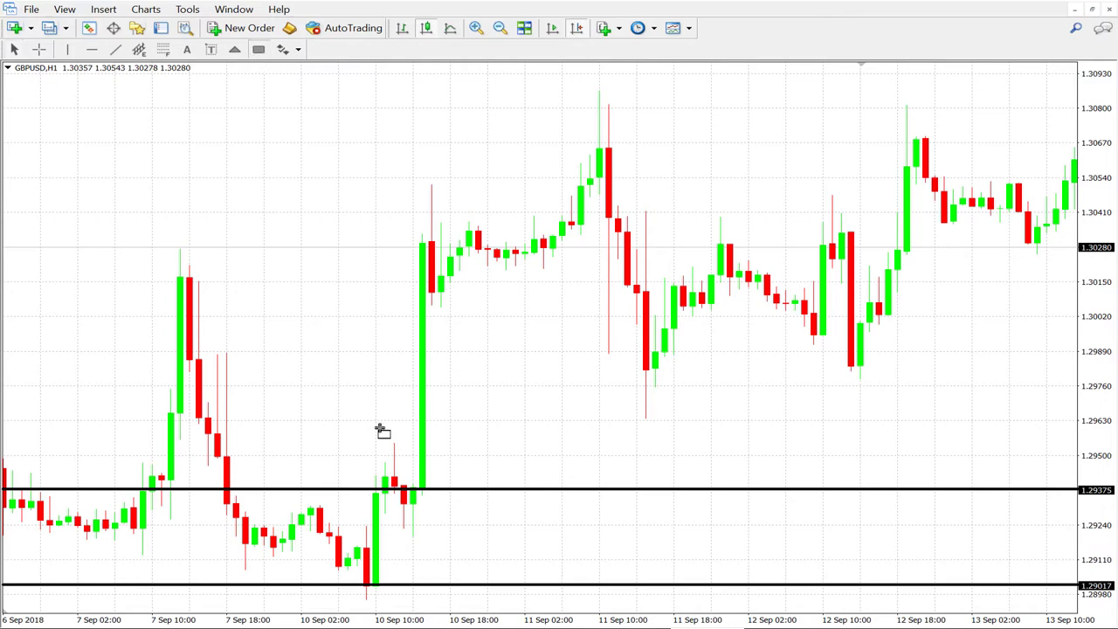
pyautogui.moveTo(338, 500); pyautogui.dragTo(431, 589)
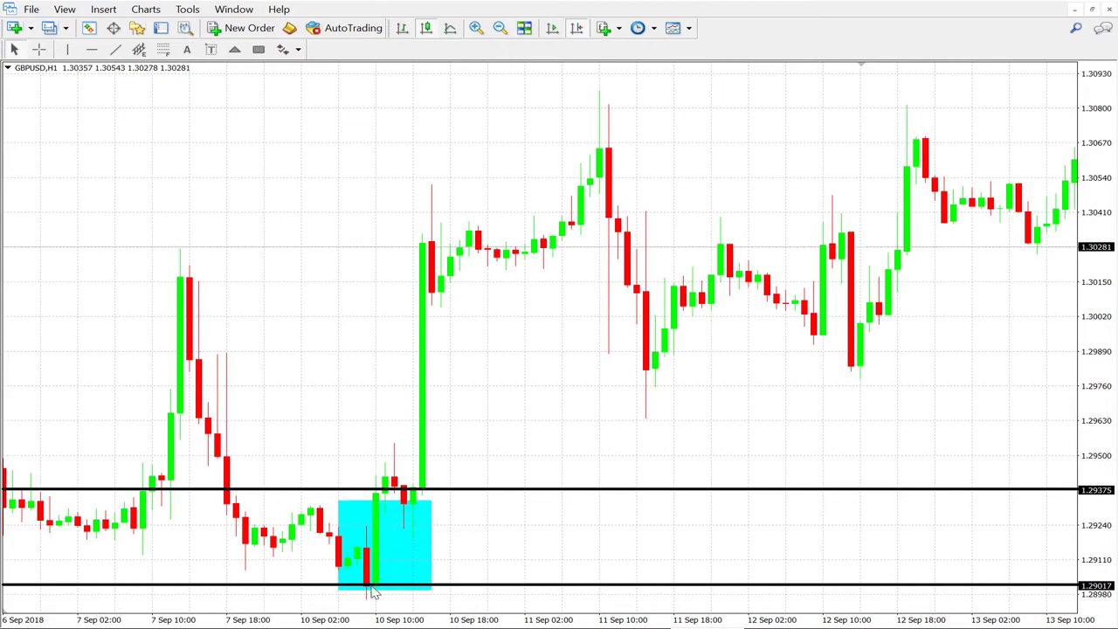
pyautogui.scroll(10, 629, 387)
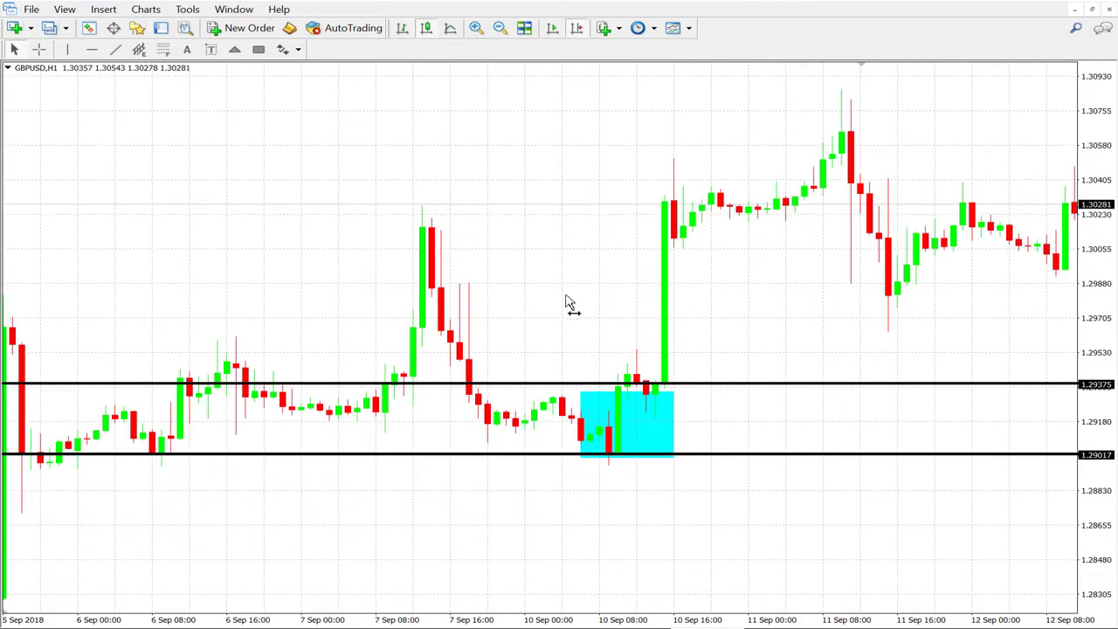
# Scroll the chart back in time to show the 1–8 Aug 2018 bars
pyautogui.scroll(15, 382, 490)
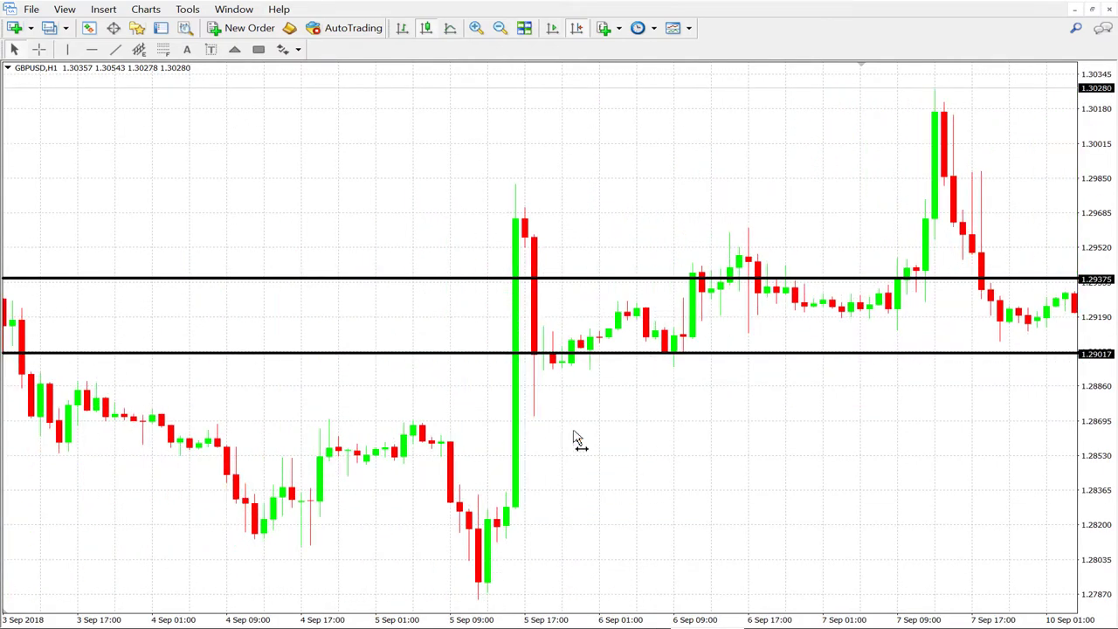
pyautogui.scroll(8, 507, 188)
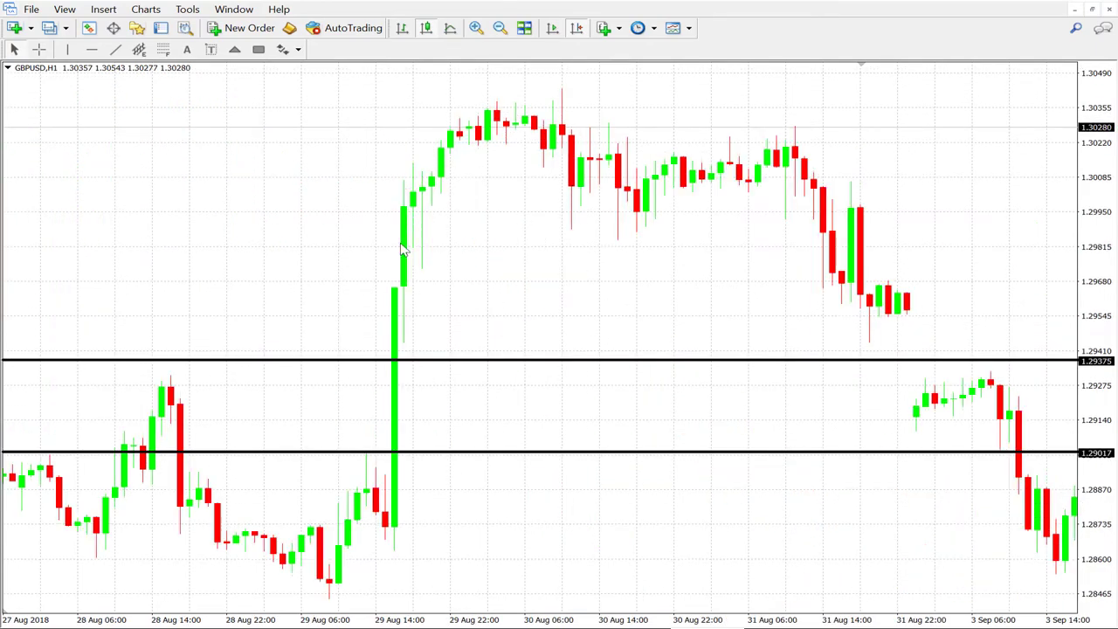
pyautogui.scroll(12, 347, 168)
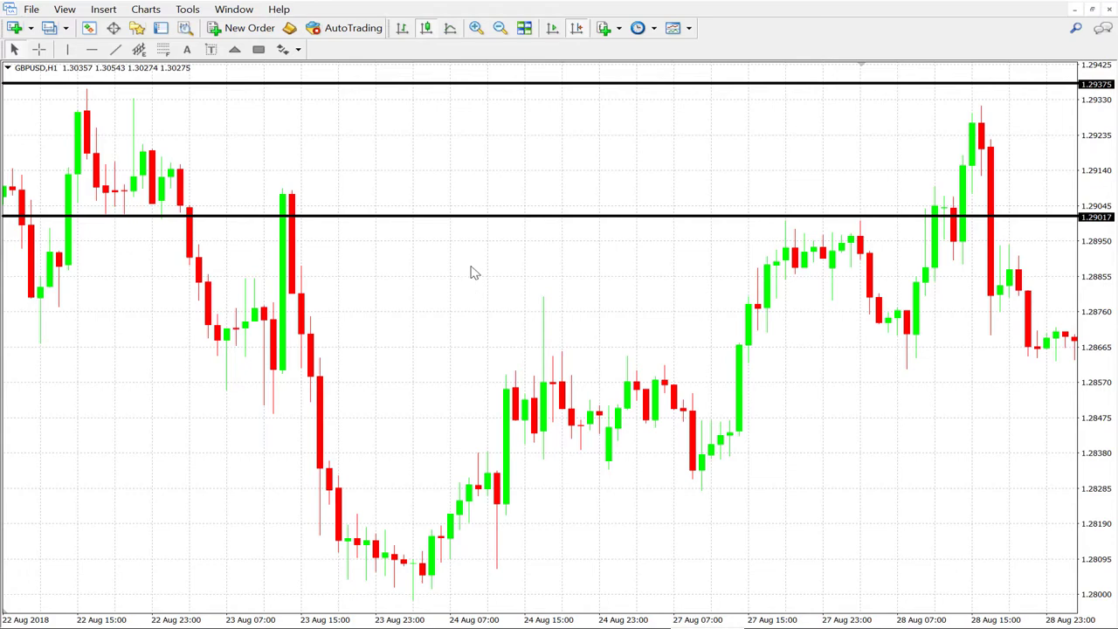
pyautogui.scroll(12, 470, 272)
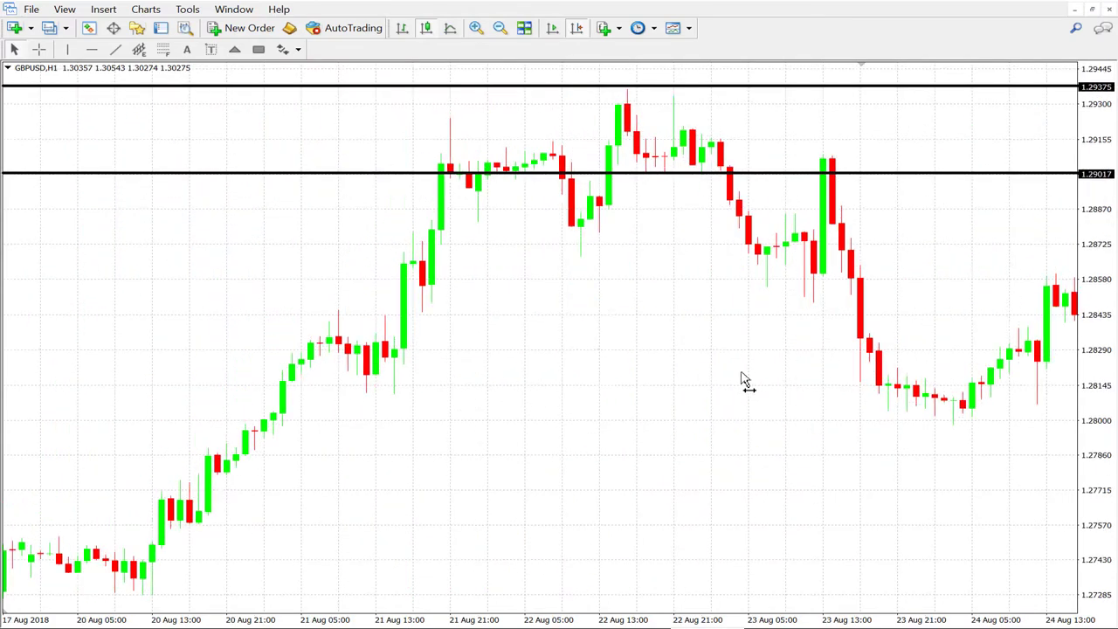
pyautogui.scroll(6, 742, 380)
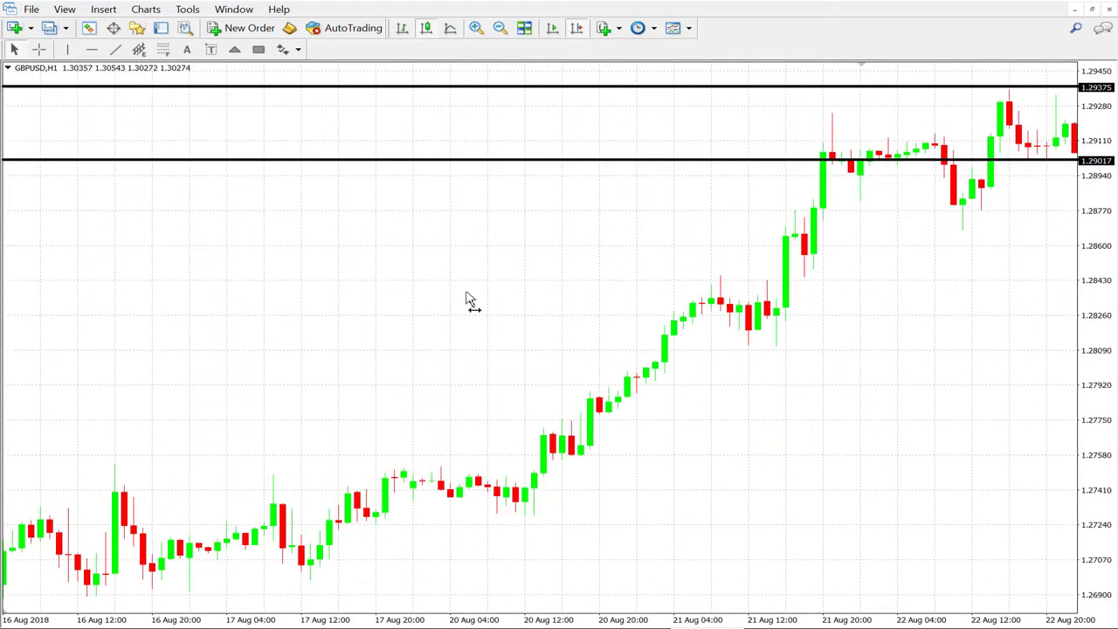
pyautogui.scroll(8, 470, 302)
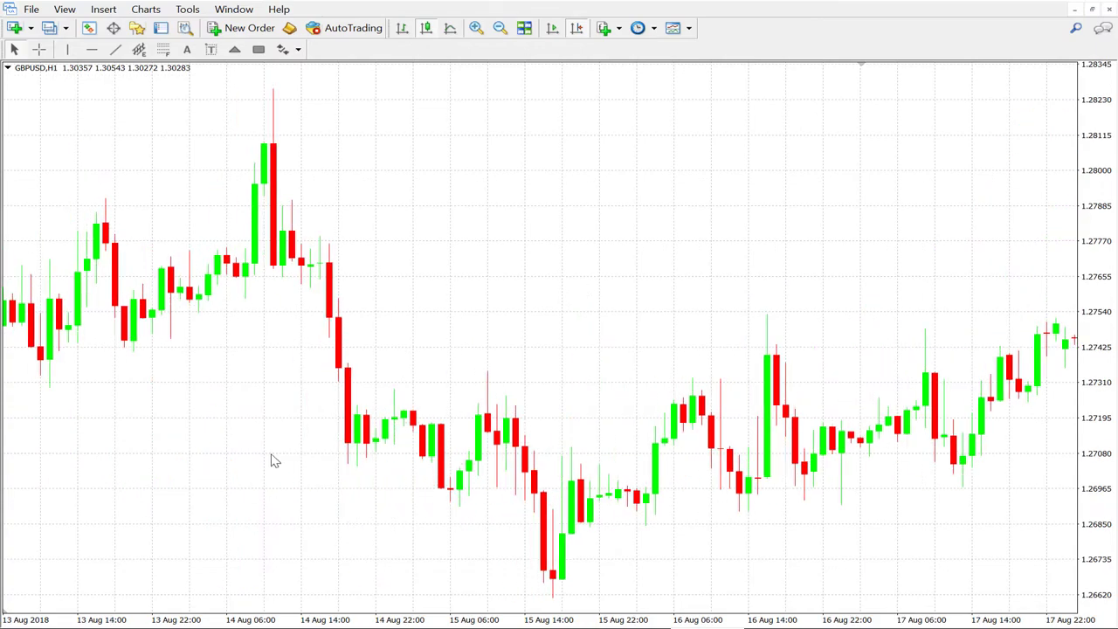
pyautogui.scroll(10, 559, 407)
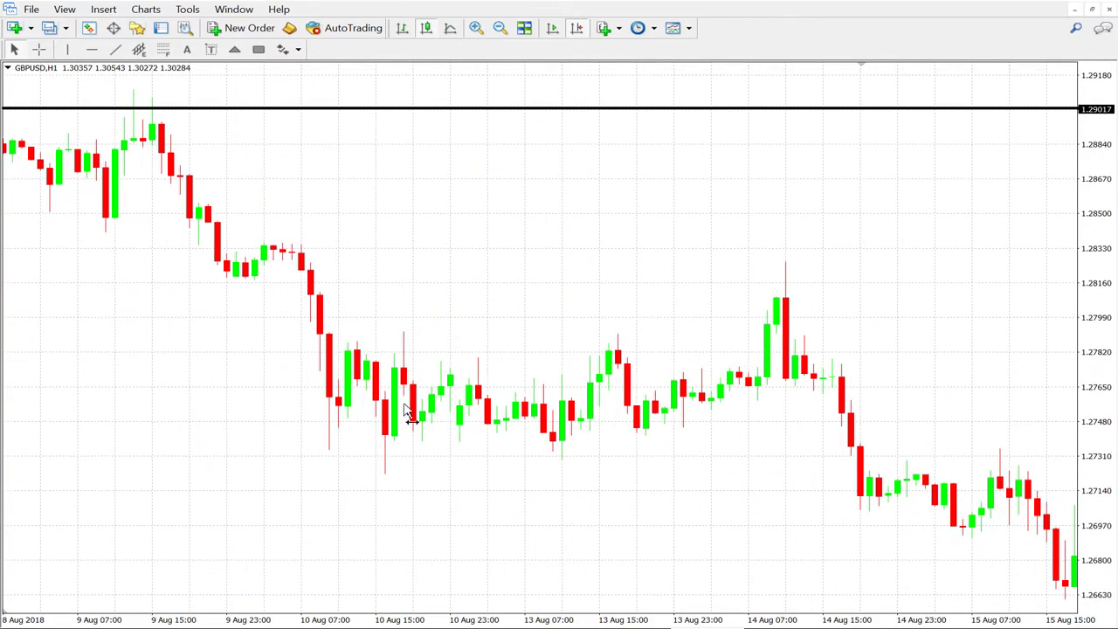
pyautogui.scroll(10, 406, 412)
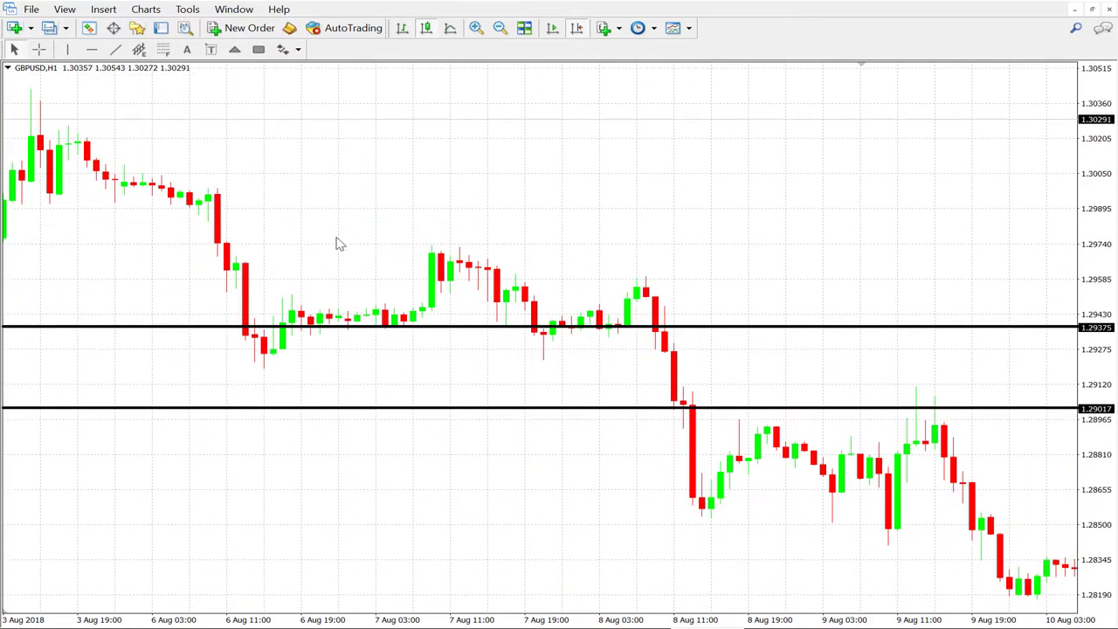
pyautogui.scroll(6, 340, 243)
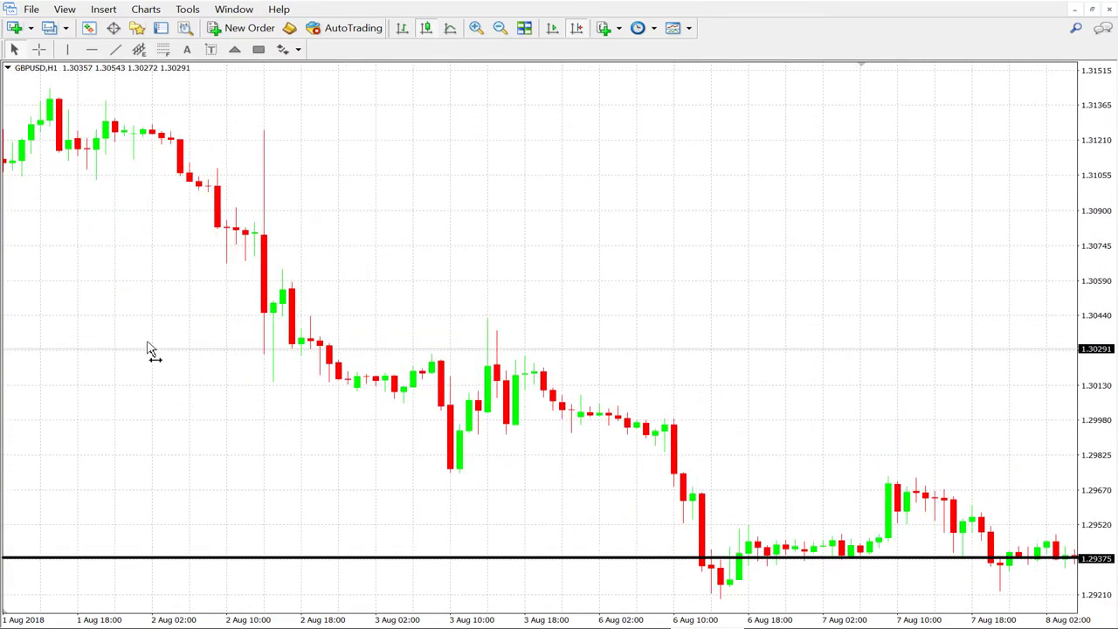
# Pan back to 24–30 Jul and raise the zone lines to 1.32129 and 1.31973
pyautogui.moveTo(149, 350); pyautogui.dragTo(736, 304)
pyautogui.moveTo(373, 372); pyautogui.dragTo(664, 386)
pyautogui.moveTo(383, 236); pyautogui.dragTo(558, 262)
pyautogui.moveTo(317, 376); pyautogui.dragTo(416, 377)
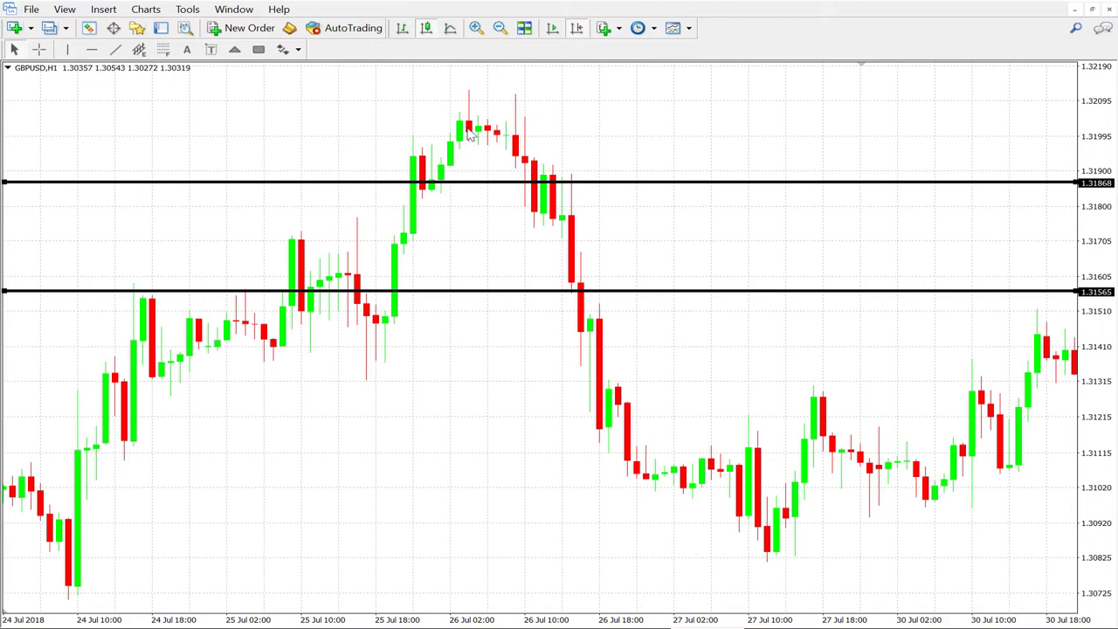
pyautogui.moveTo(470, 131); pyautogui.dragTo(474, 95)
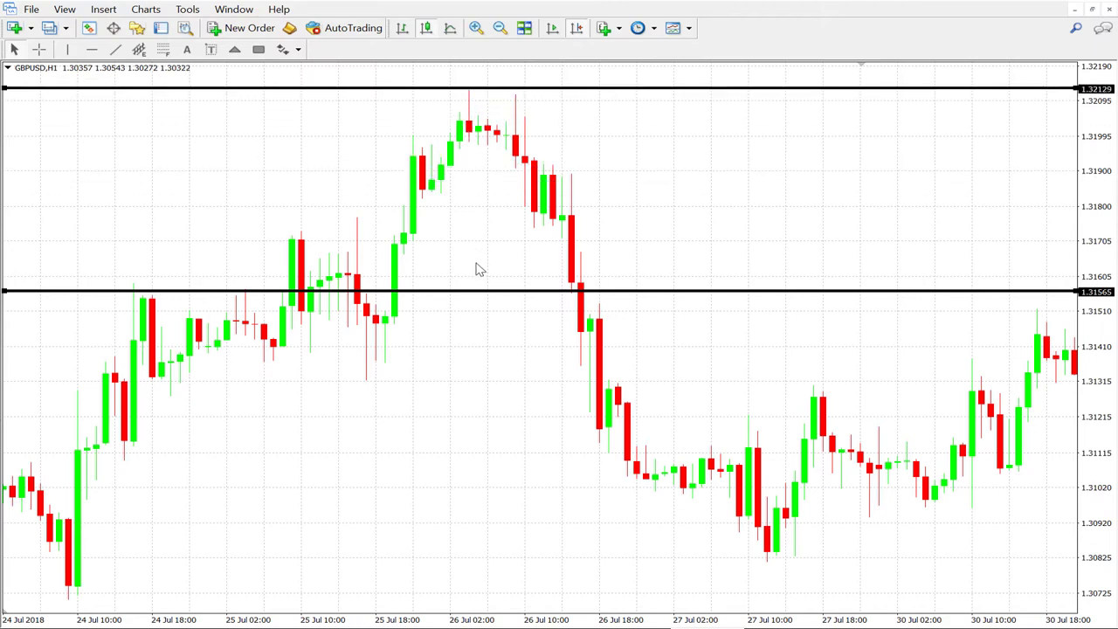
pyautogui.moveTo(479, 295); pyautogui.dragTo(523, 150)
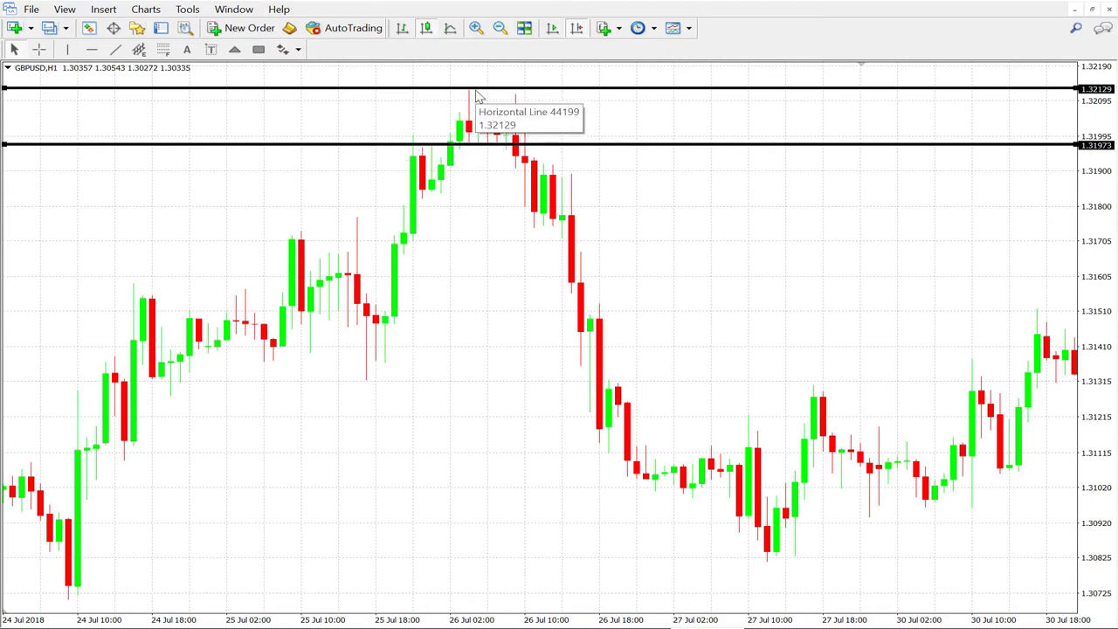
# Box the 26 Jul swing high with a rectangle between the lines
pyautogui.click(259, 49)
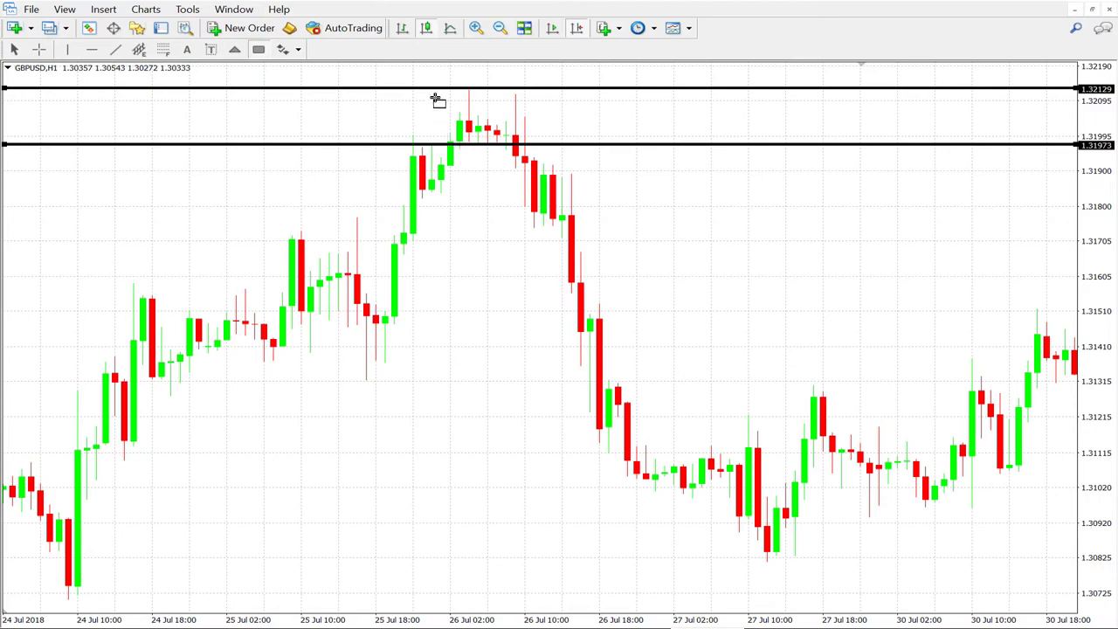
pyautogui.moveTo(431, 87); pyautogui.dragTo(515, 142)
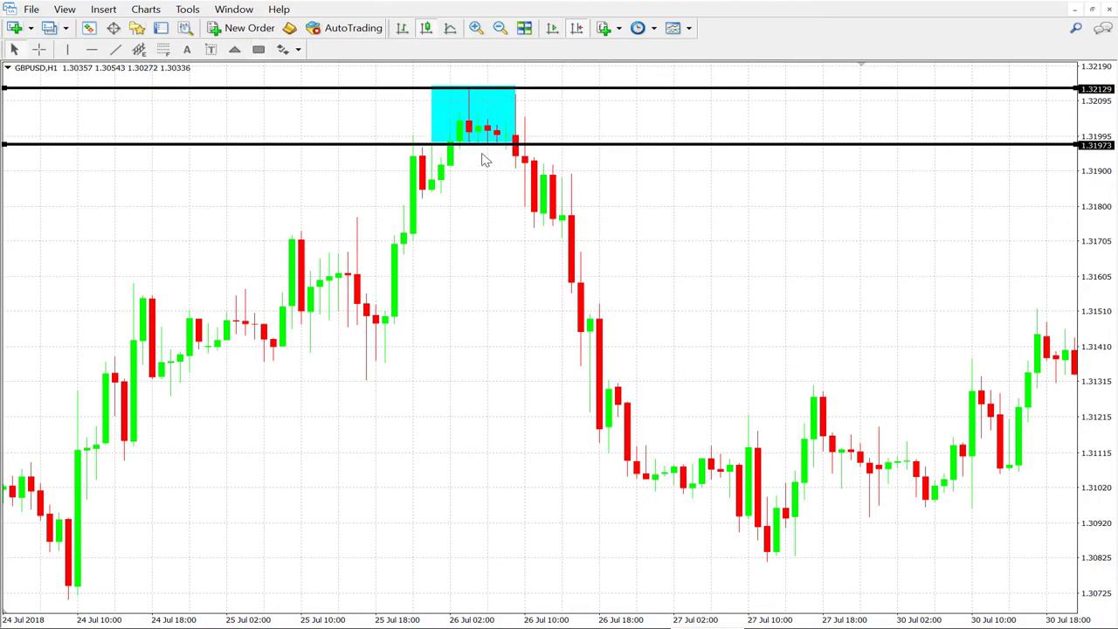
pyautogui.scroll(10, 428, 403)
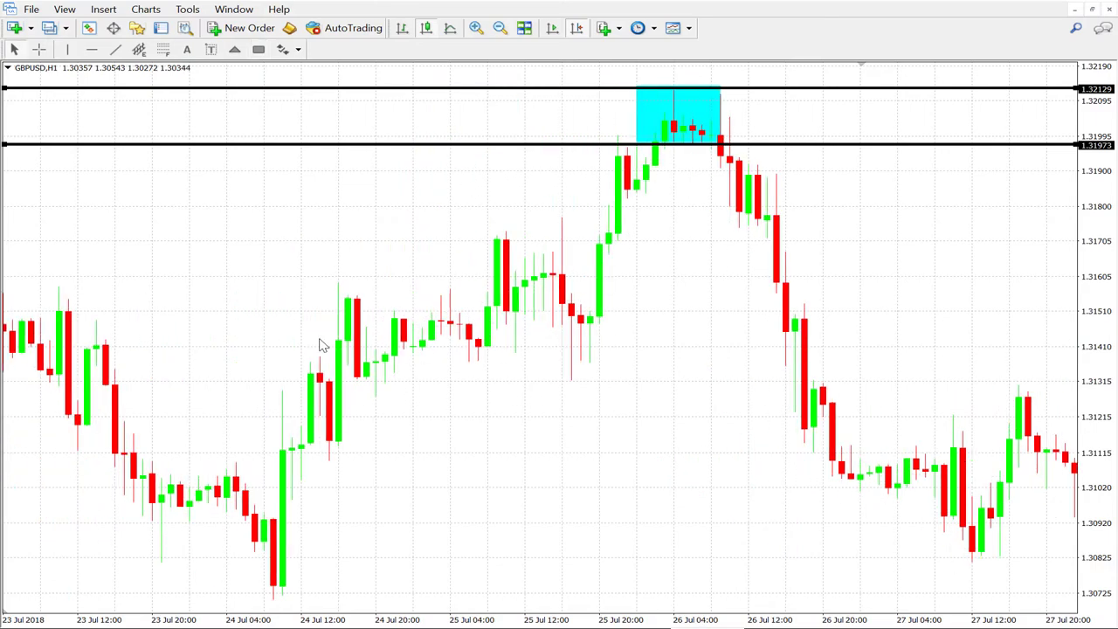
# Pan back to 12–18 Jul and box the 16 Jul swing high in cyan
pyautogui.moveTo(441, 426); pyautogui.dragTo(711, 291)
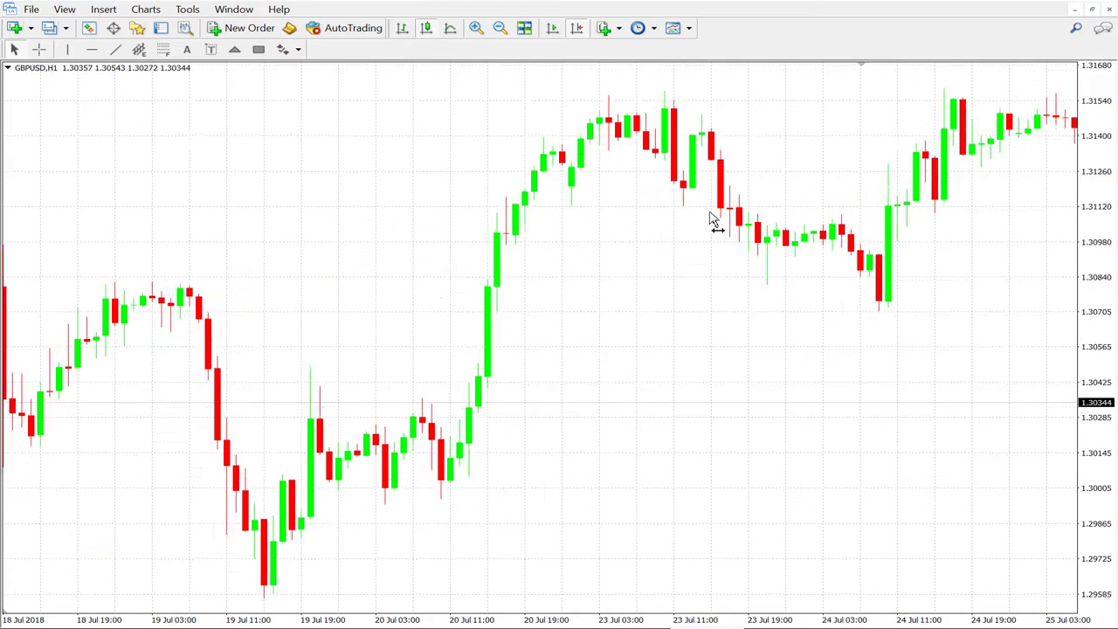
pyautogui.moveTo(369, 404); pyautogui.dragTo(711, 312)
pyautogui.moveTo(334, 437); pyautogui.dragTo(572, 349)
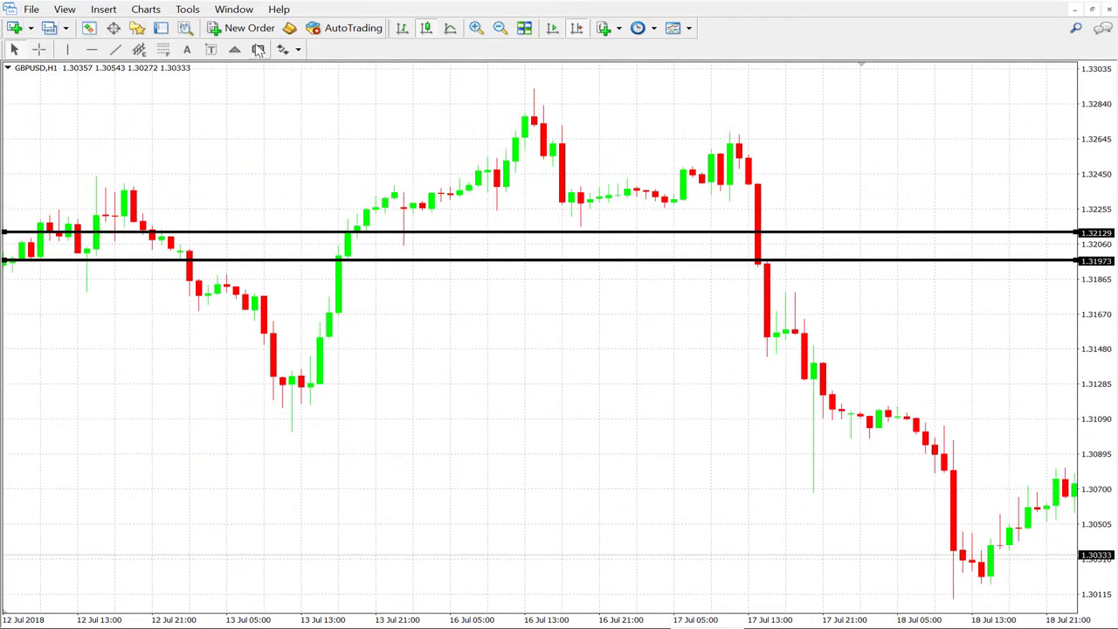
pyautogui.moveTo(524, 96); pyautogui.dragTo(599, 146)
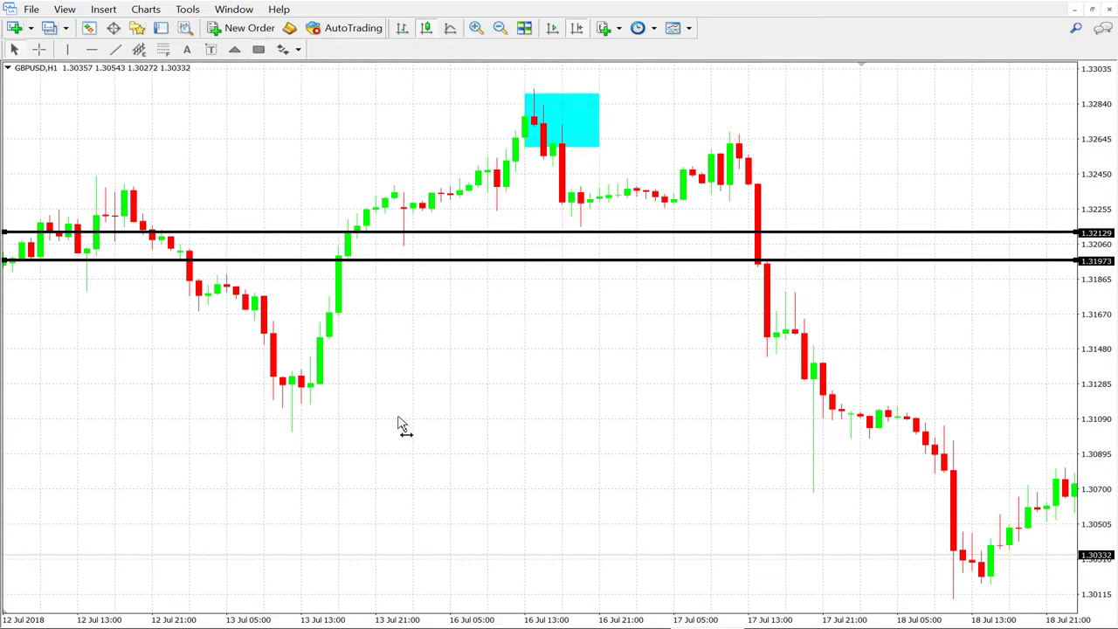
pyautogui.moveTo(399, 425); pyautogui.dragTo(493, 470)
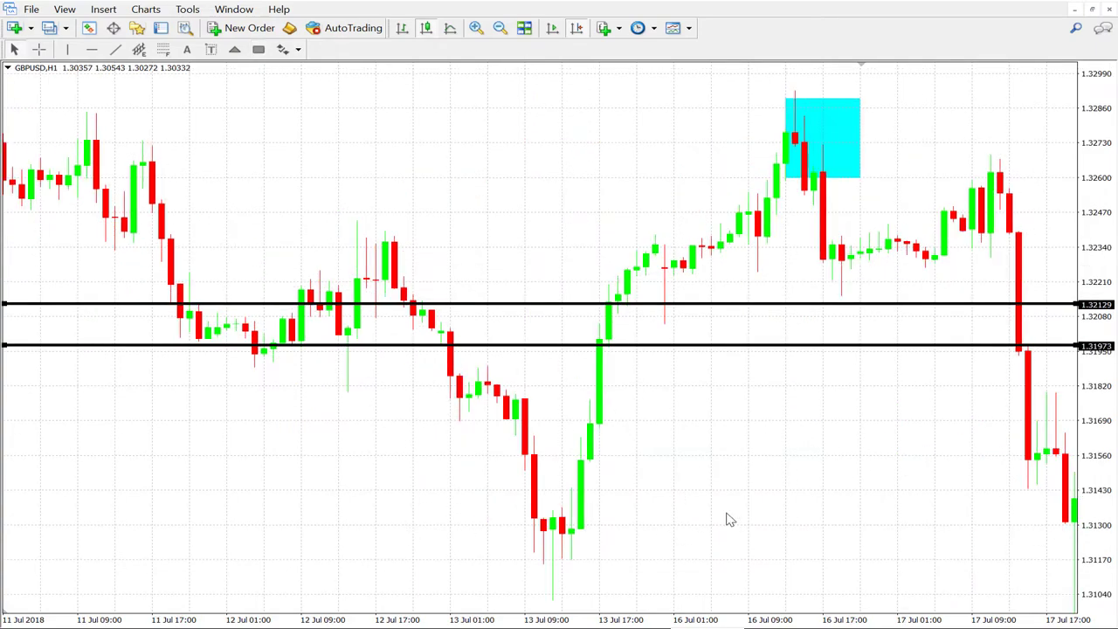
pyautogui.moveTo(730, 520); pyautogui.dragTo(541, 348)
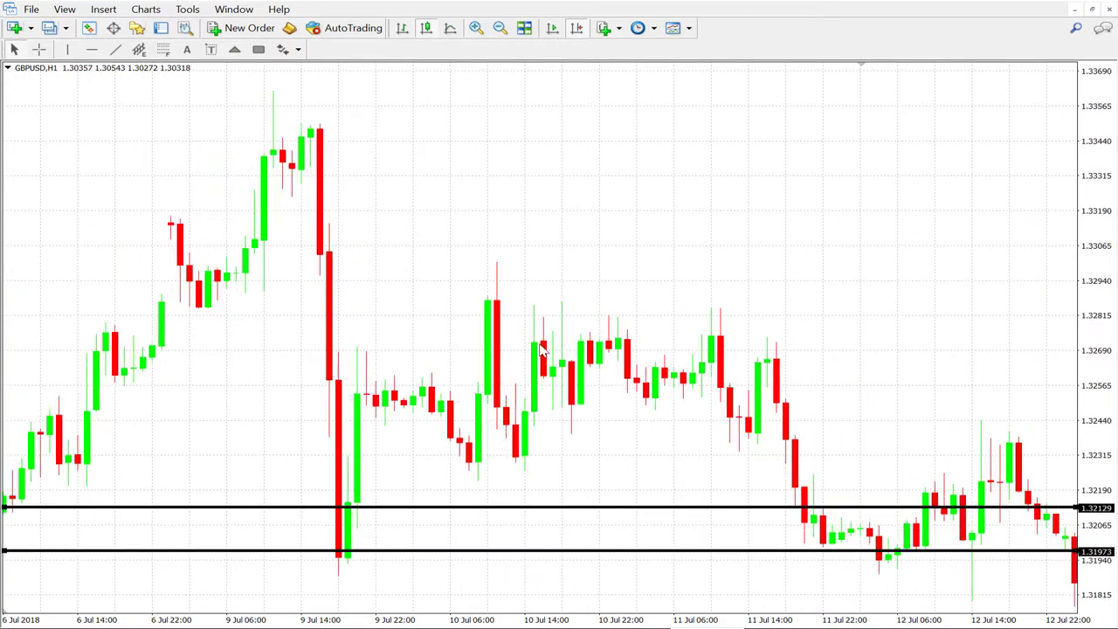
pyautogui.scroll(5, 518, 259)
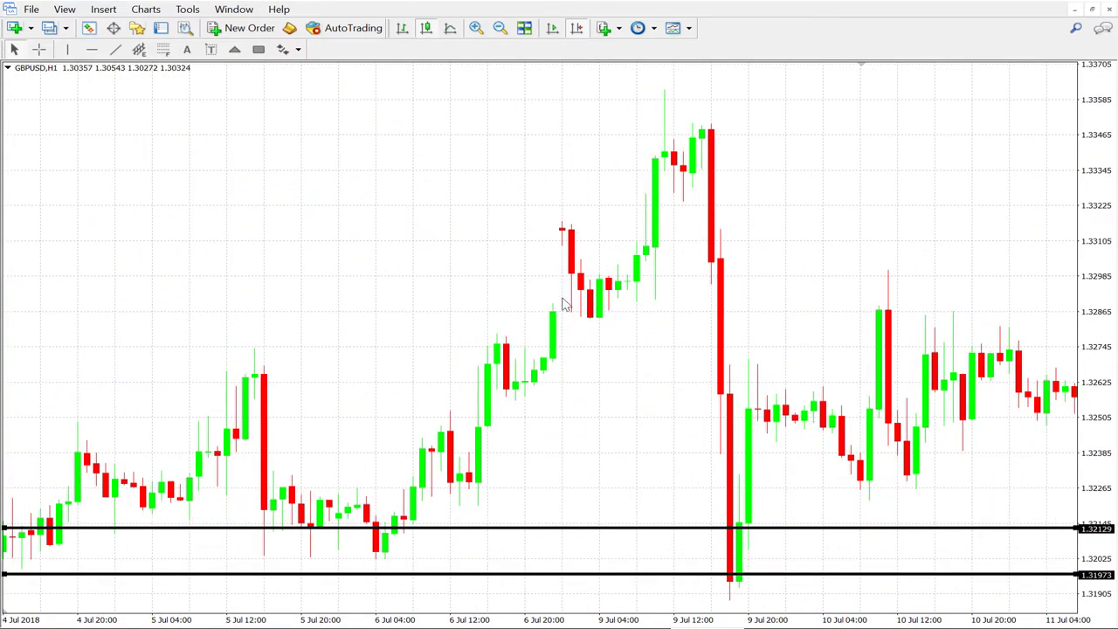
pyautogui.scroll(8, 564, 301)
pyautogui.scroll(10, 398, 489)
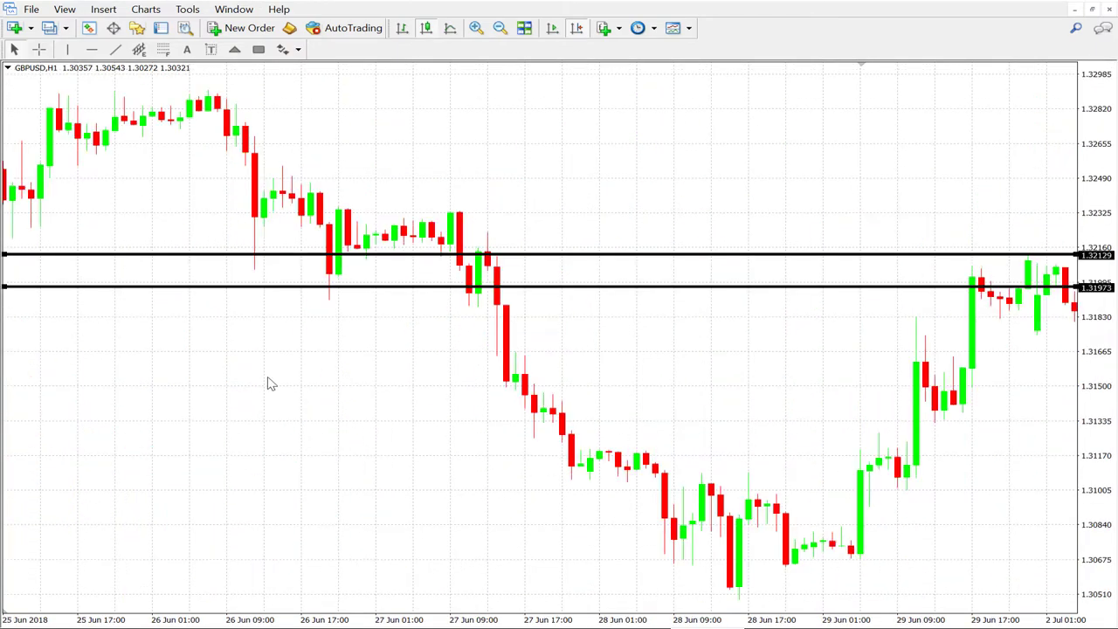
pyautogui.scroll(6, 476, 413)
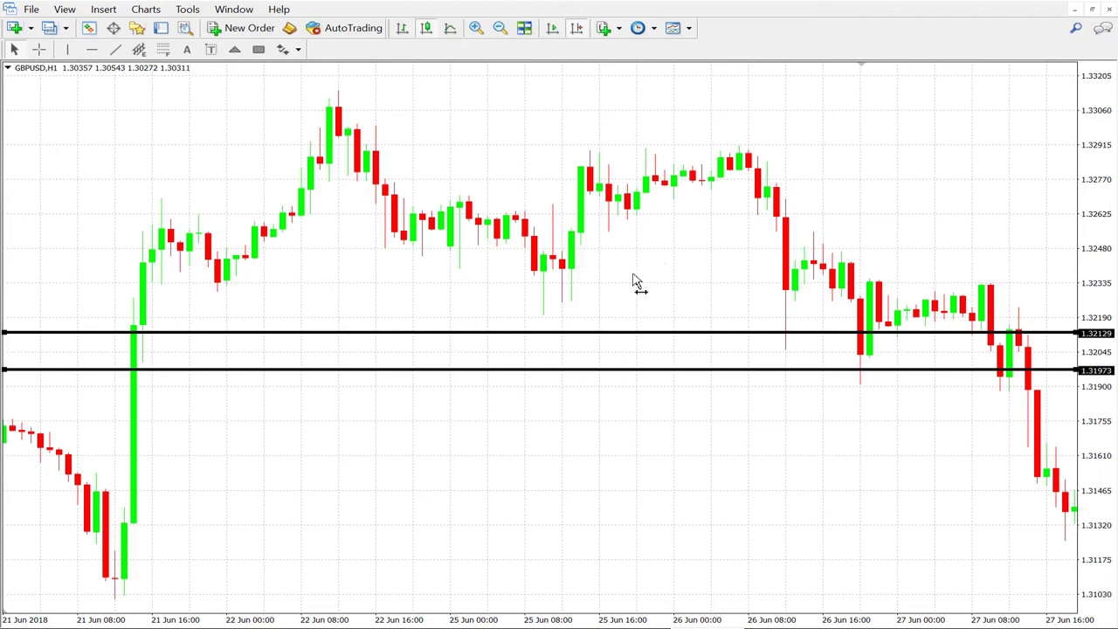
pyautogui.scroll(10, 635, 281)
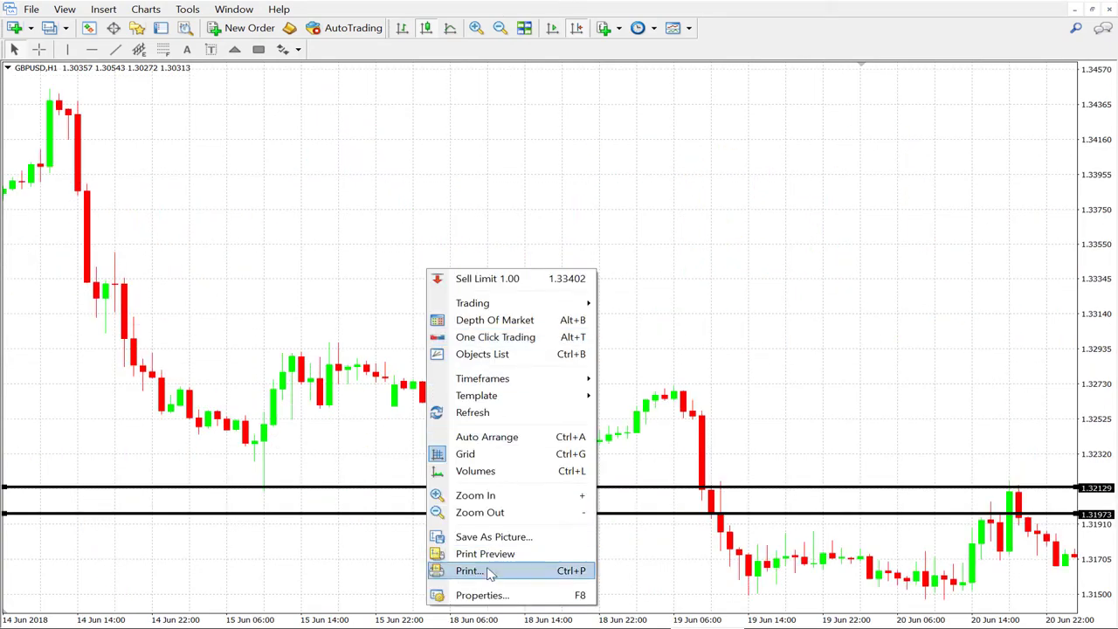
pyautogui.click(485, 594)
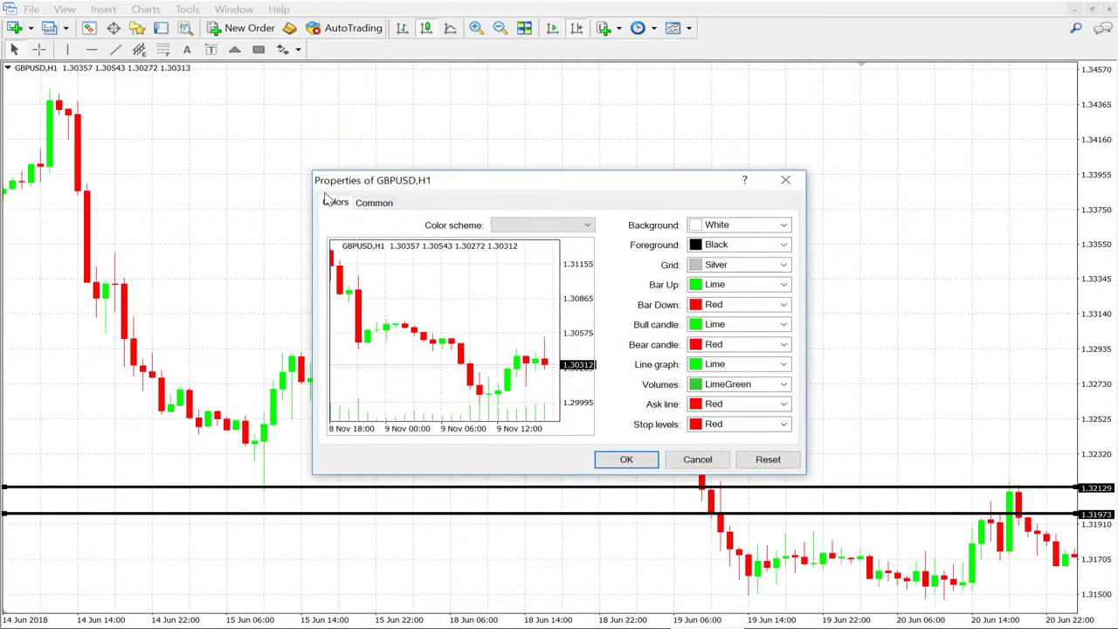
pyautogui.click(375, 203)
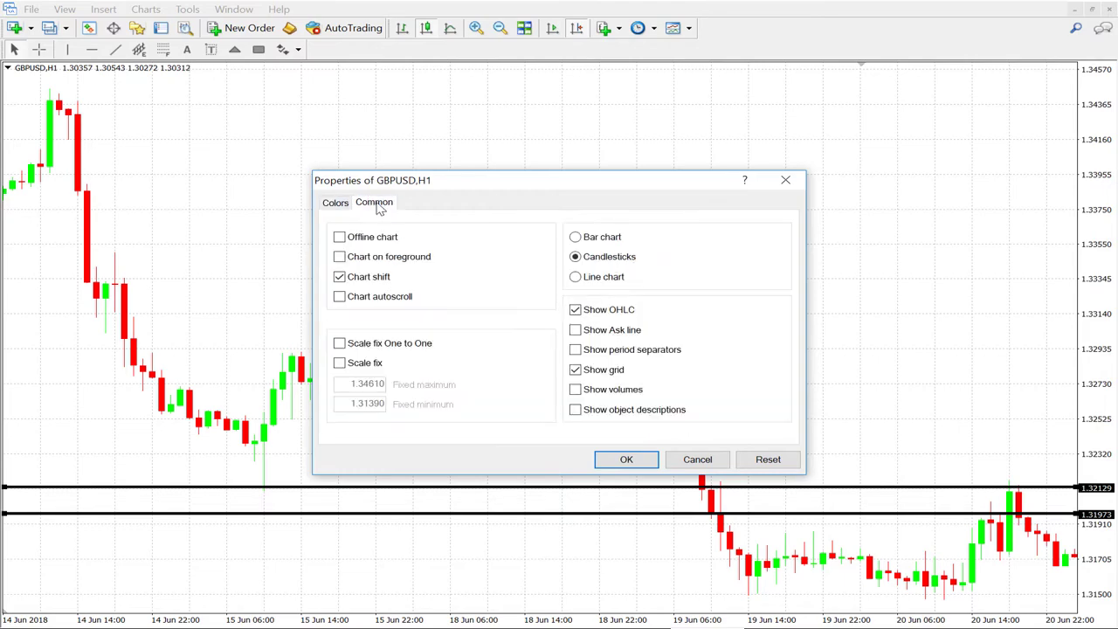
pyautogui.click(646, 463)
# Scroll and pan the chart back through May to the 7–11 May 2018 bars
pyautogui.scroll(5, 527, 384)
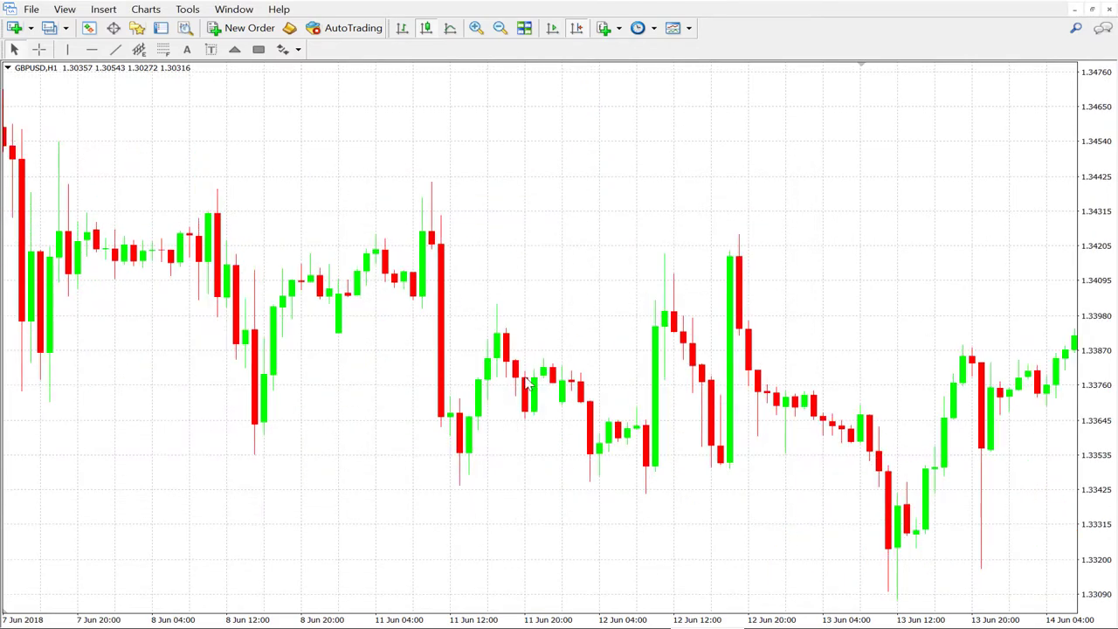
pyautogui.scroll(10, 426, 431)
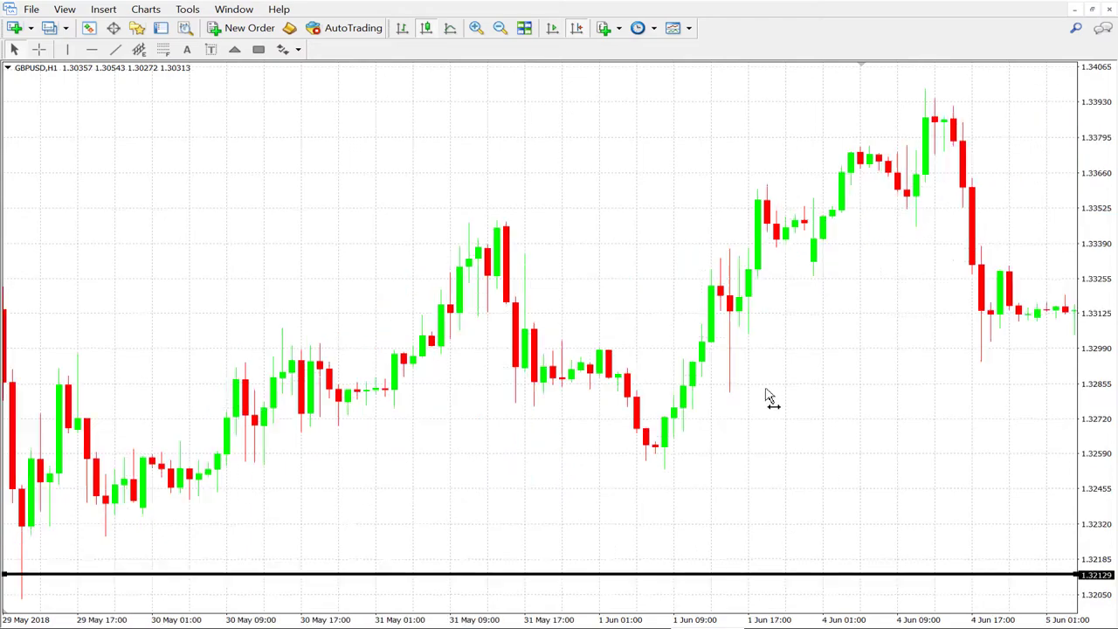
pyautogui.scroll(5, 786, 356)
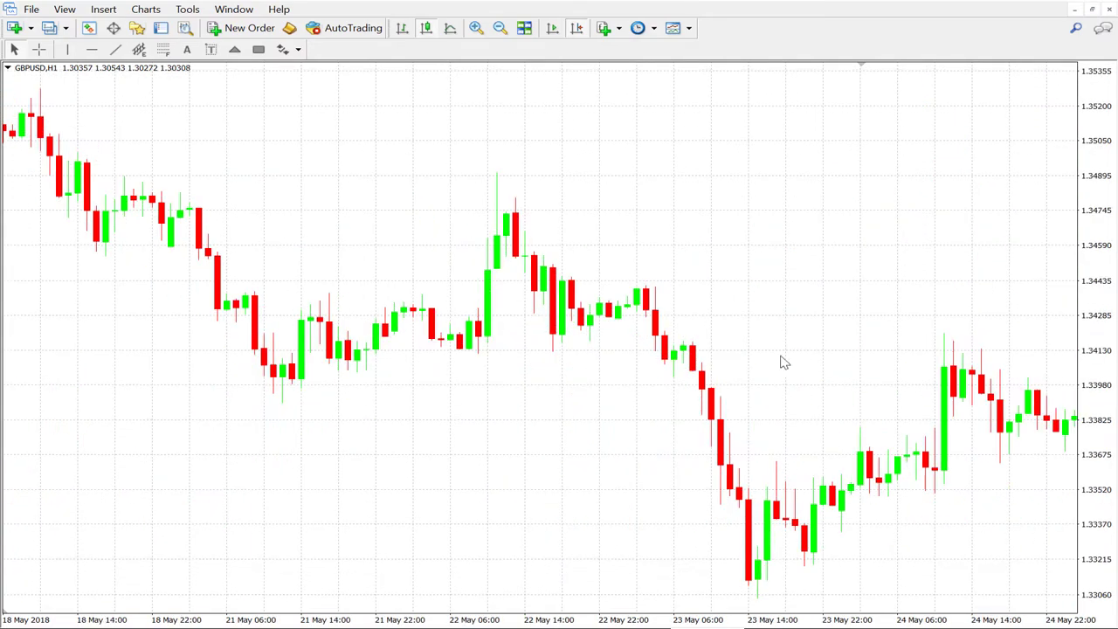
pyautogui.scroll(8, 510, 459)
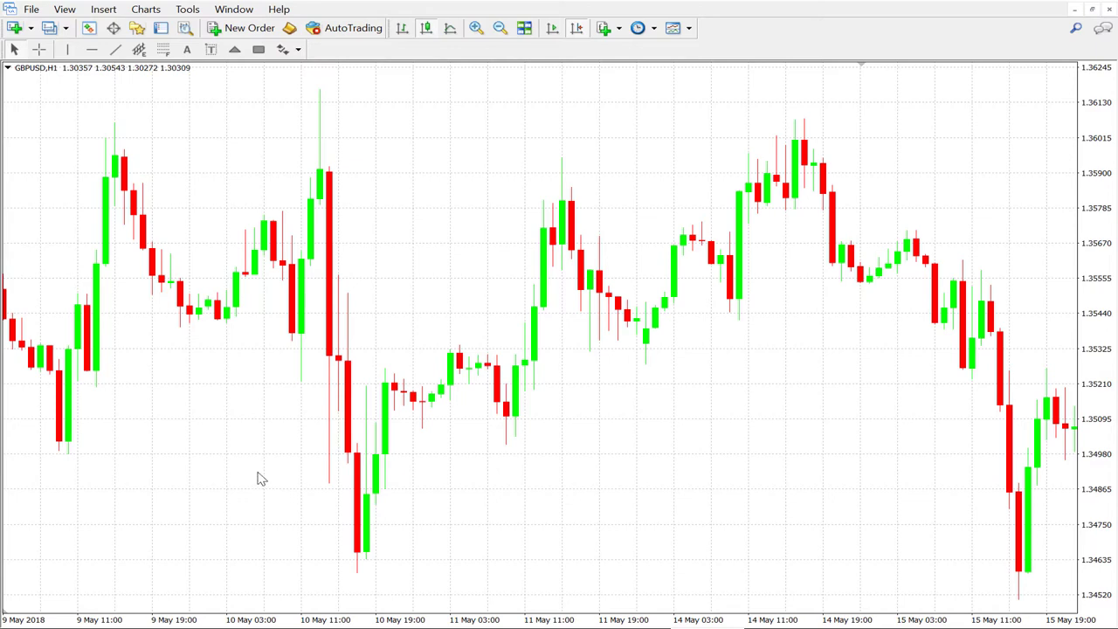
pyautogui.scroll(2, 641, 429)
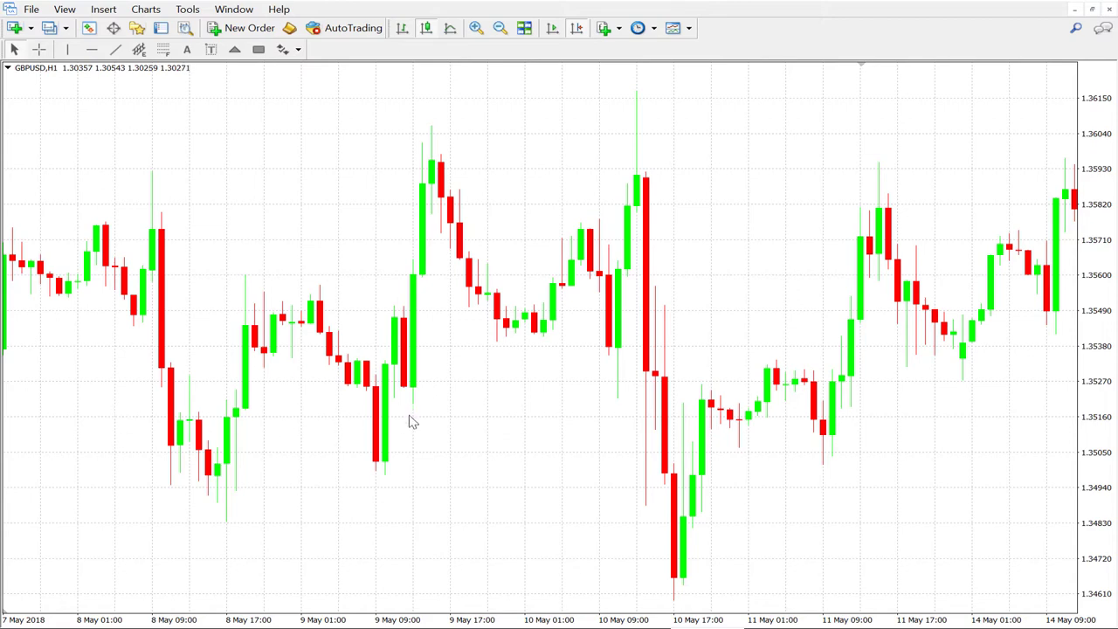
pyautogui.moveTo(376, 497); pyautogui.dragTo(521, 464)
# Load EURJPY from Market Watch and close the symbol list
pyautogui.click(89, 28)
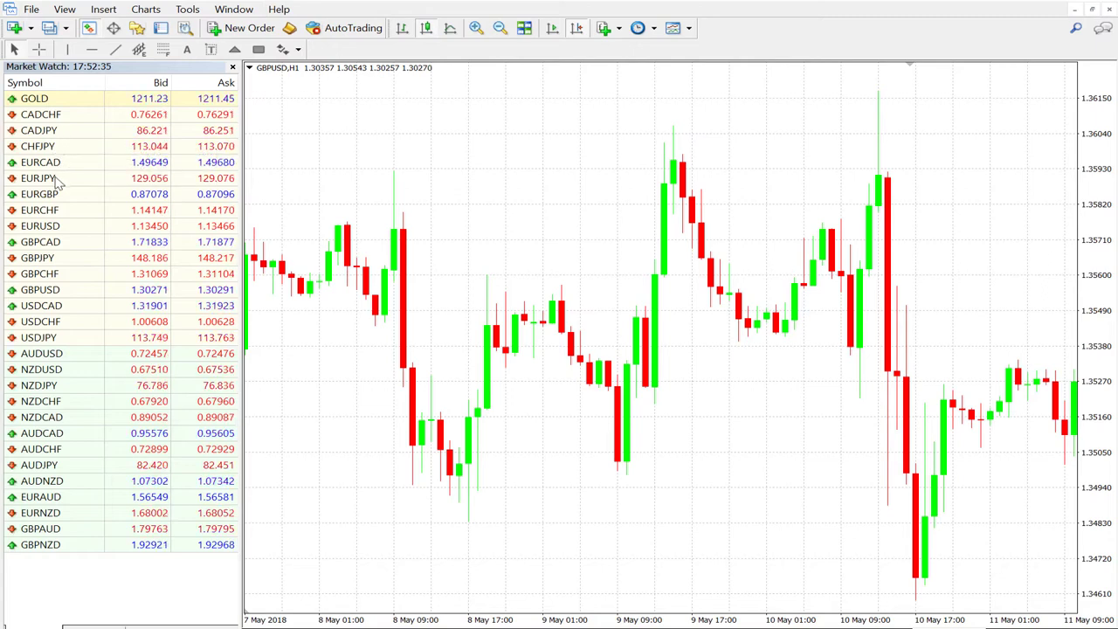
pyautogui.click(59, 179)
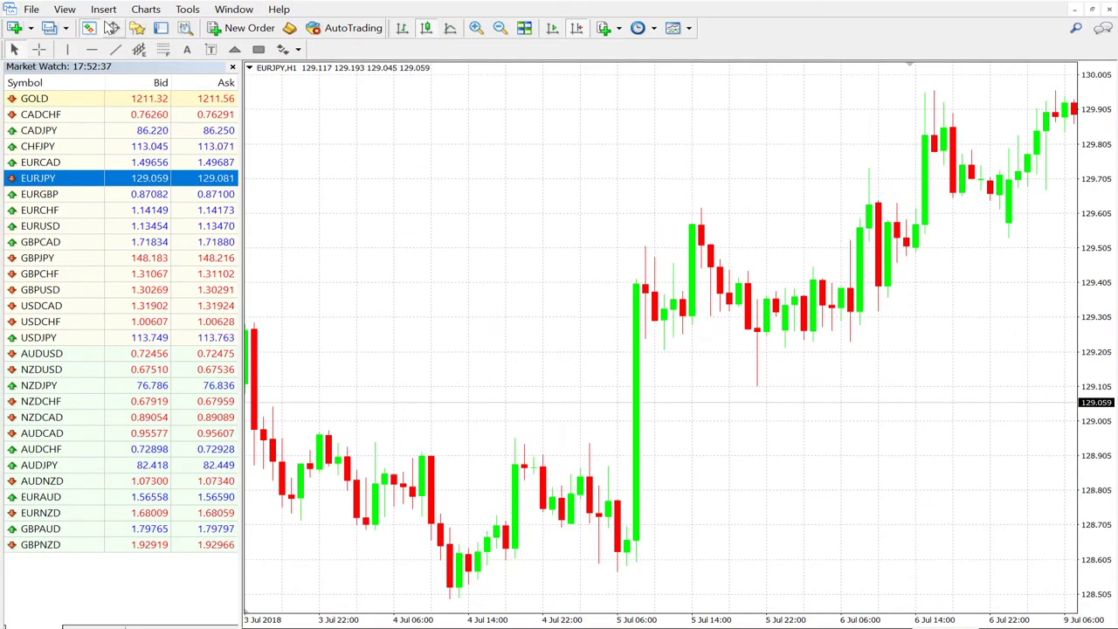
pyautogui.click(90, 28)
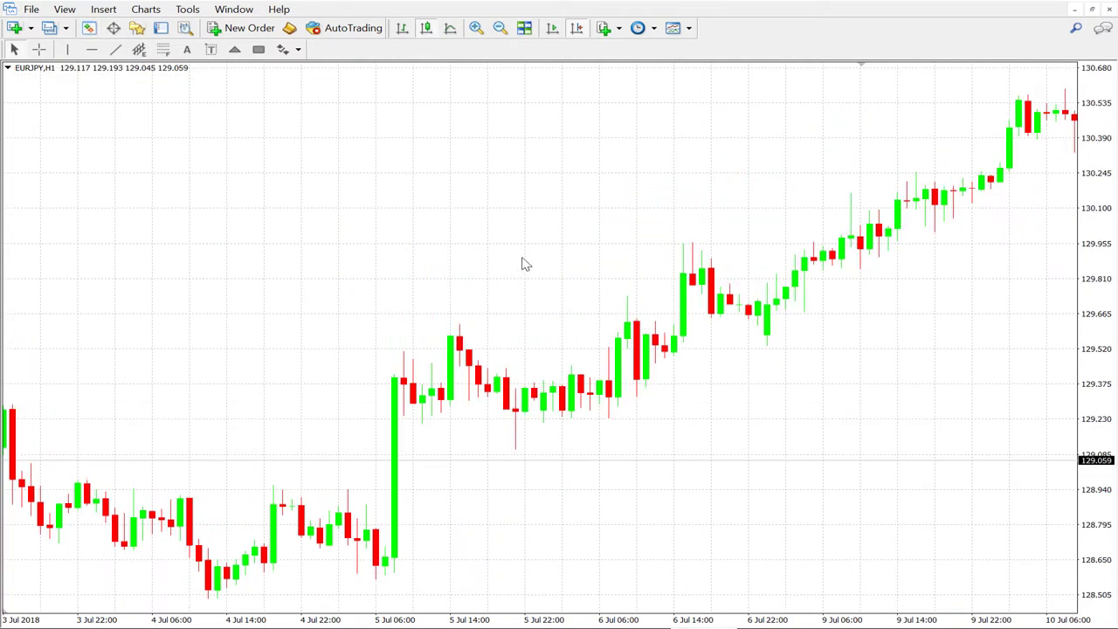
# Browse the EURJPY chart back to the 4–11 Jun 2018 candles
pyautogui.moveTo(524, 260); pyautogui.dragTo(441, 255)
pyautogui.scroll(10, 521, 549)
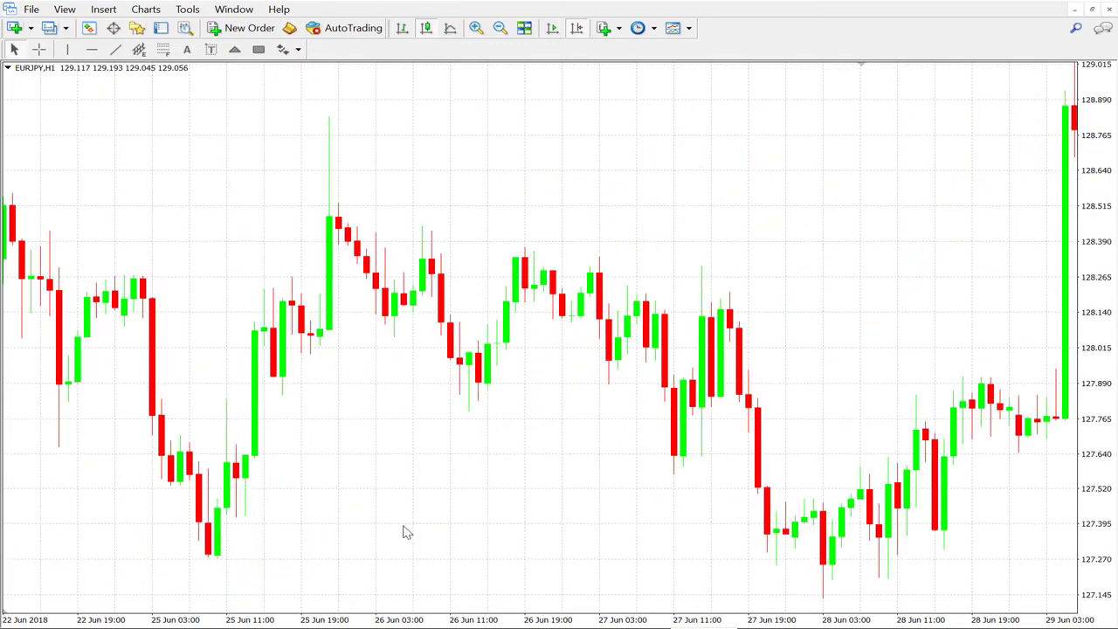
pyautogui.moveTo(405, 529); pyautogui.dragTo(524, 502)
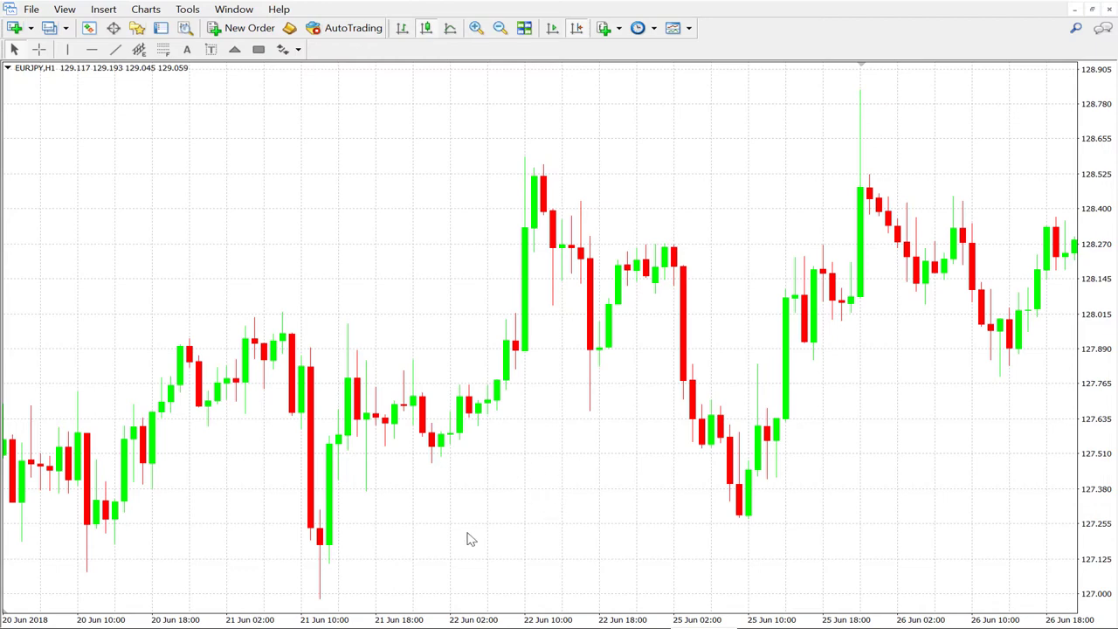
pyautogui.scroll(5, 495, 399)
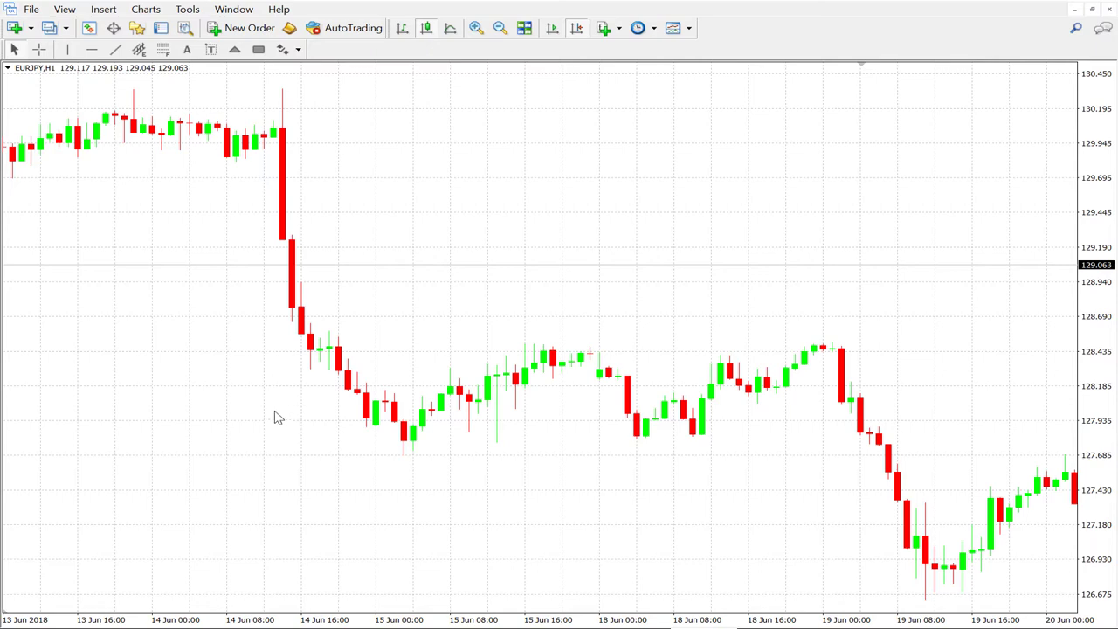
pyautogui.scroll(-3, 913, 282)
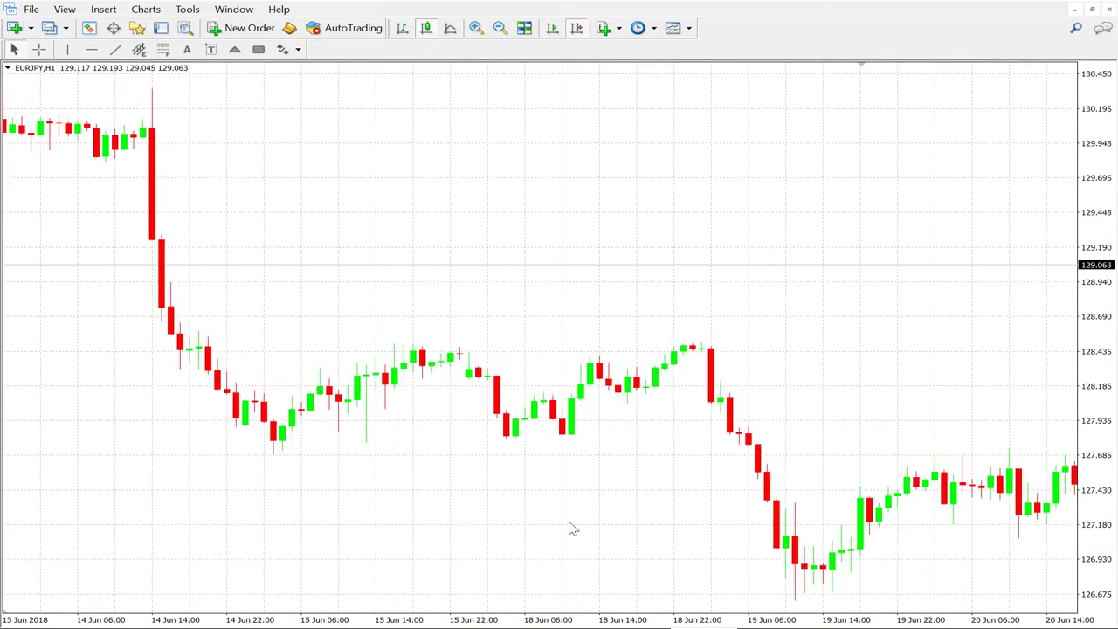
pyautogui.scroll(6, 537, 529)
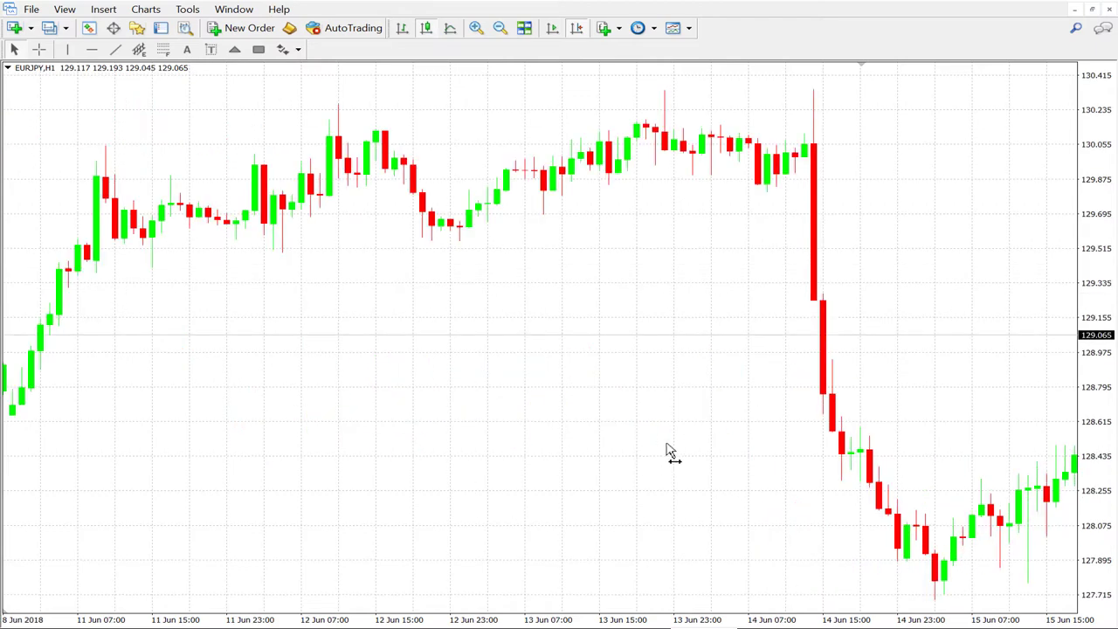
pyautogui.scroll(8, 669, 452)
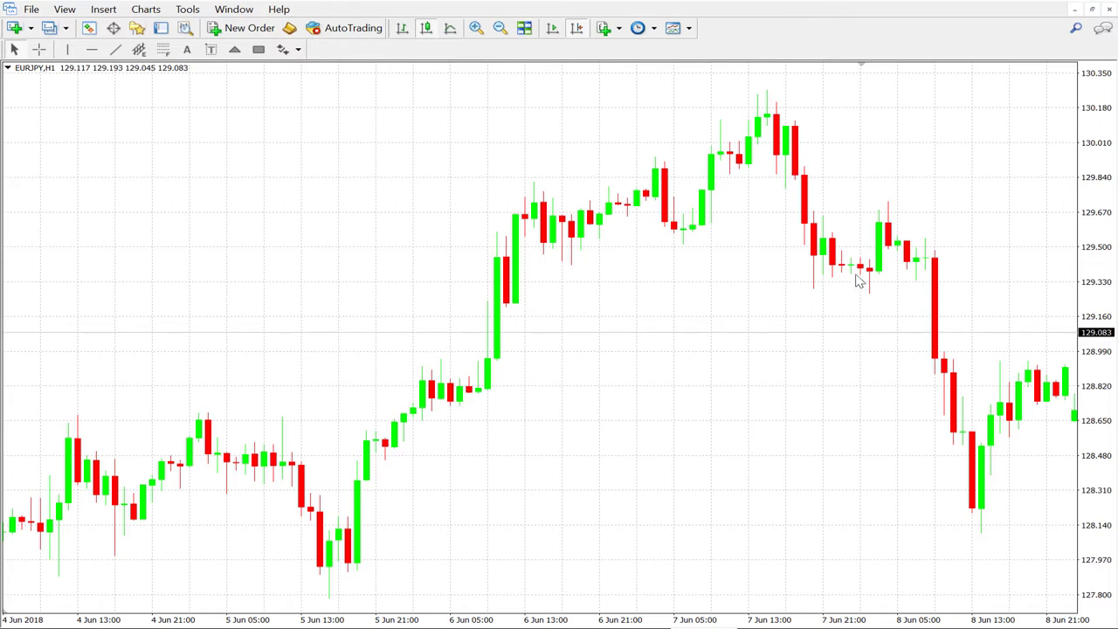
pyautogui.scroll(-4, 796, 399)
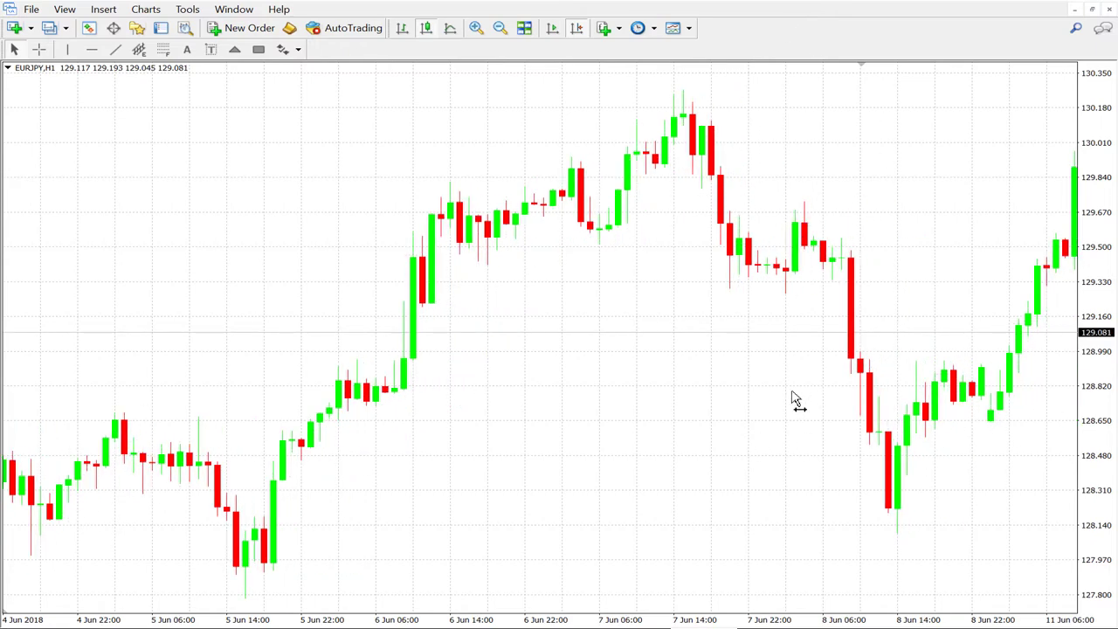
pyautogui.scroll(-5, 793, 400)
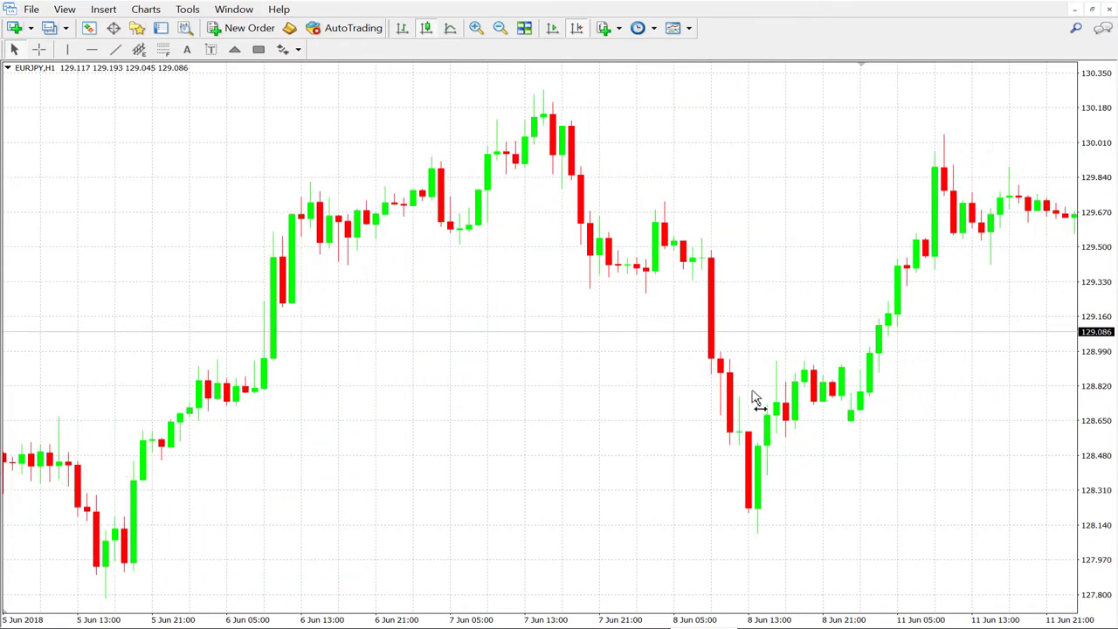
pyautogui.scroll(-6, 747, 400)
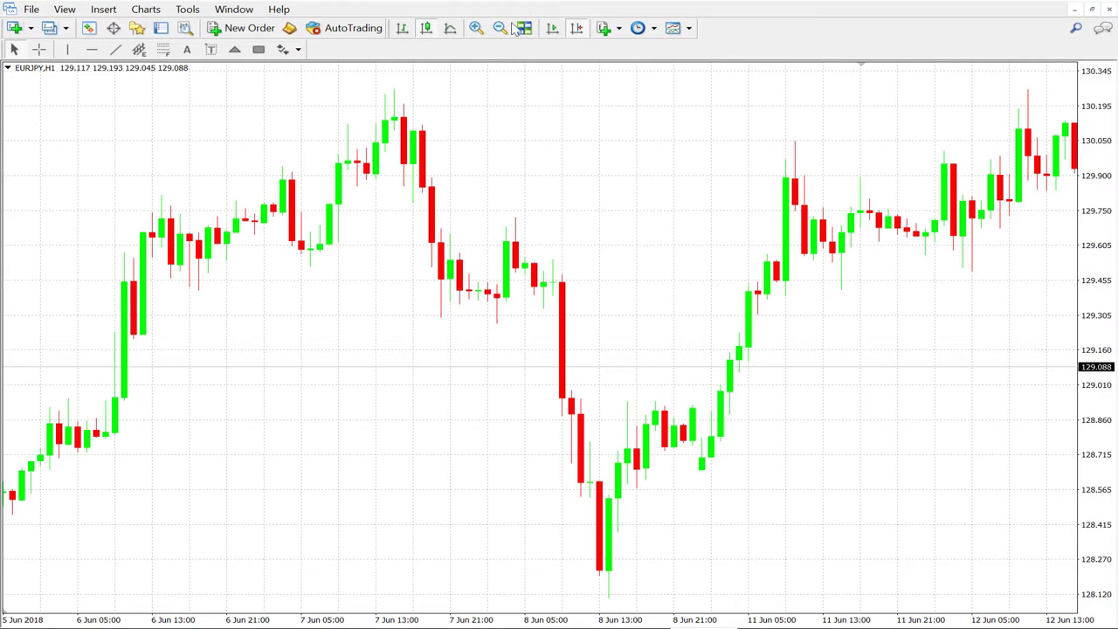
# Place two horizontal lines at 129.545 and 129.380, then pan back to 24–30 May
pyautogui.click(92, 49)
pyautogui.click(787, 259)
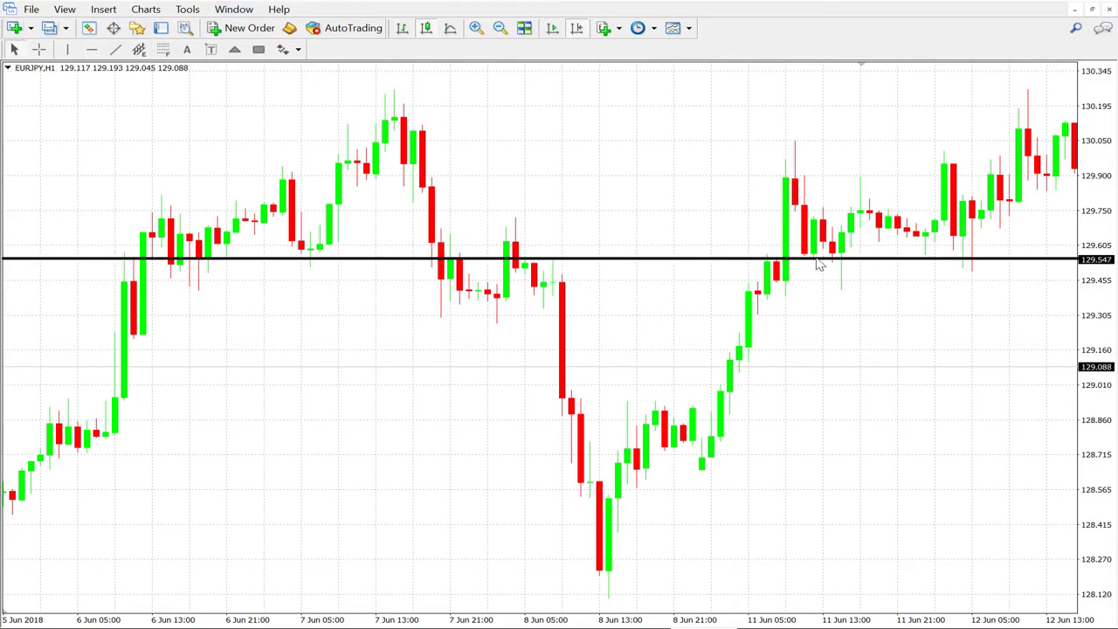
pyautogui.doubleClick(818, 260)
pyautogui.moveTo(821, 259); pyautogui.dragTo(824, 263)
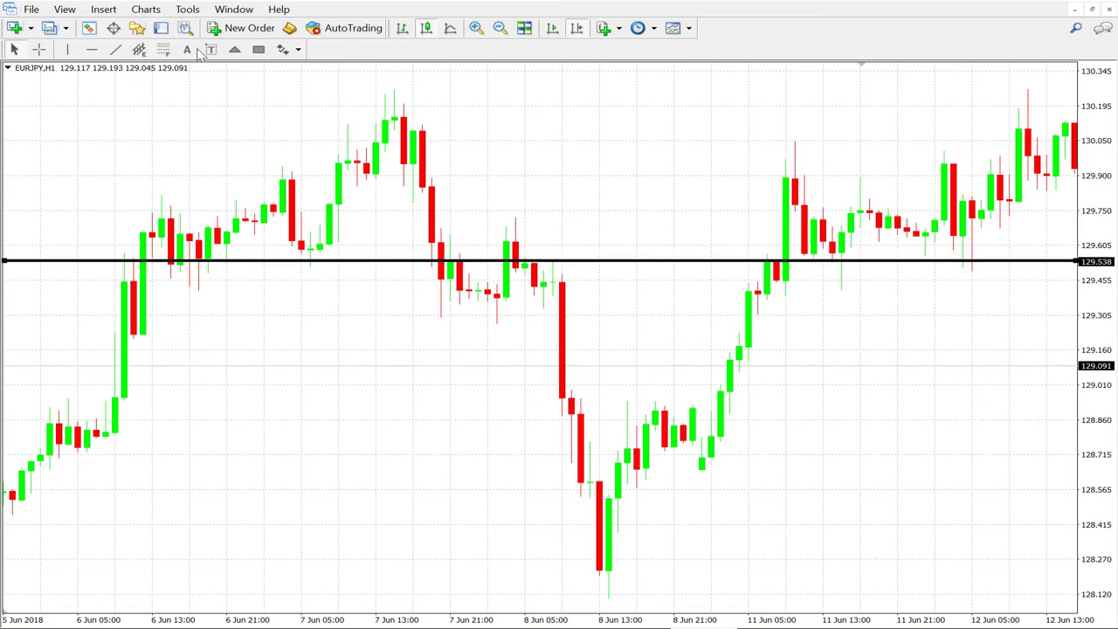
pyautogui.click(92, 49)
pyautogui.click(780, 277)
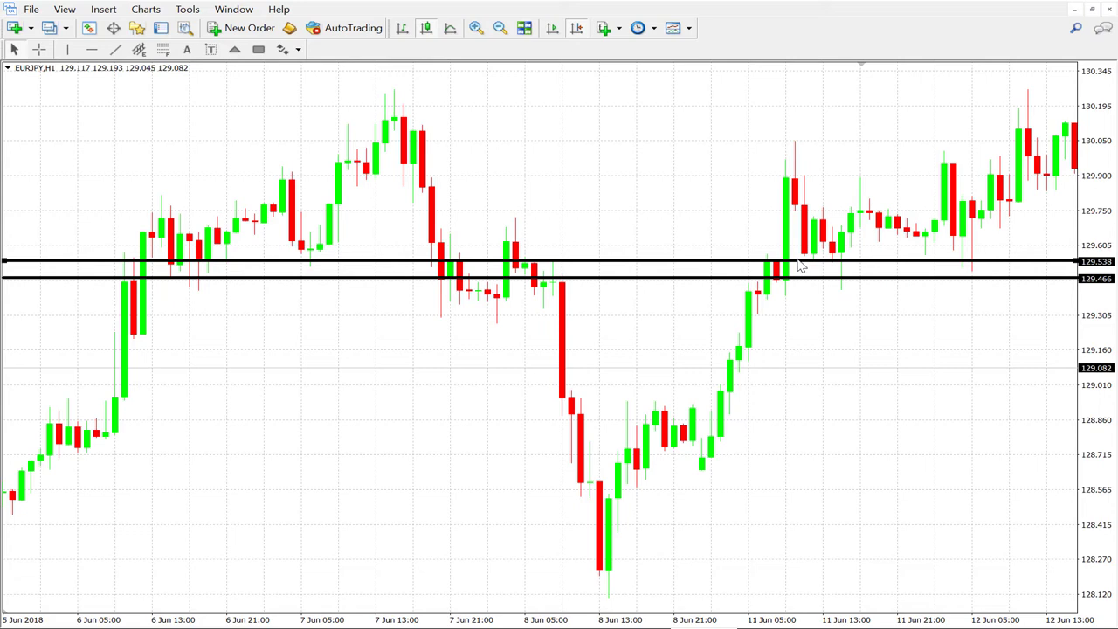
pyautogui.moveTo(797, 261); pyautogui.dragTo(805, 305)
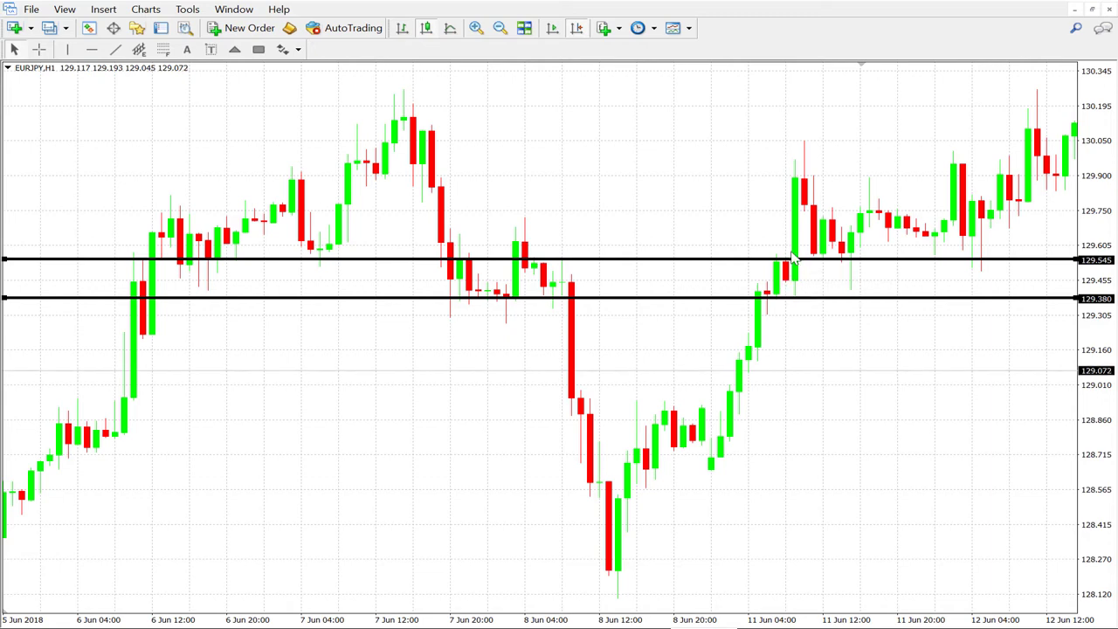
pyautogui.moveTo(742, 210); pyautogui.dragTo(825, 199)
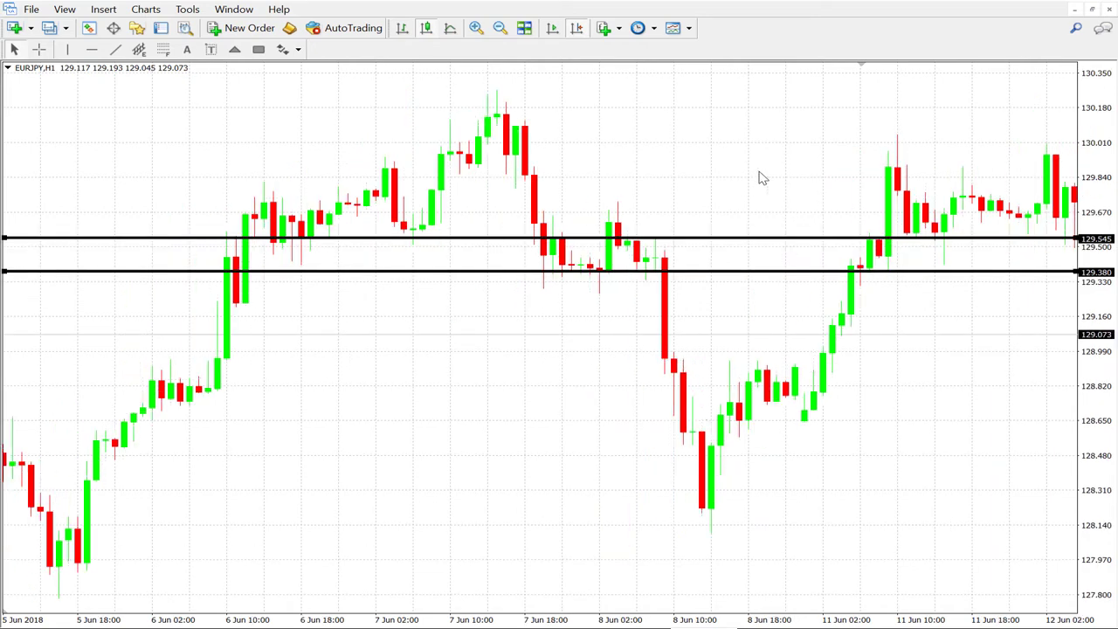
pyautogui.moveTo(563, 461); pyautogui.dragTo(736, 369)
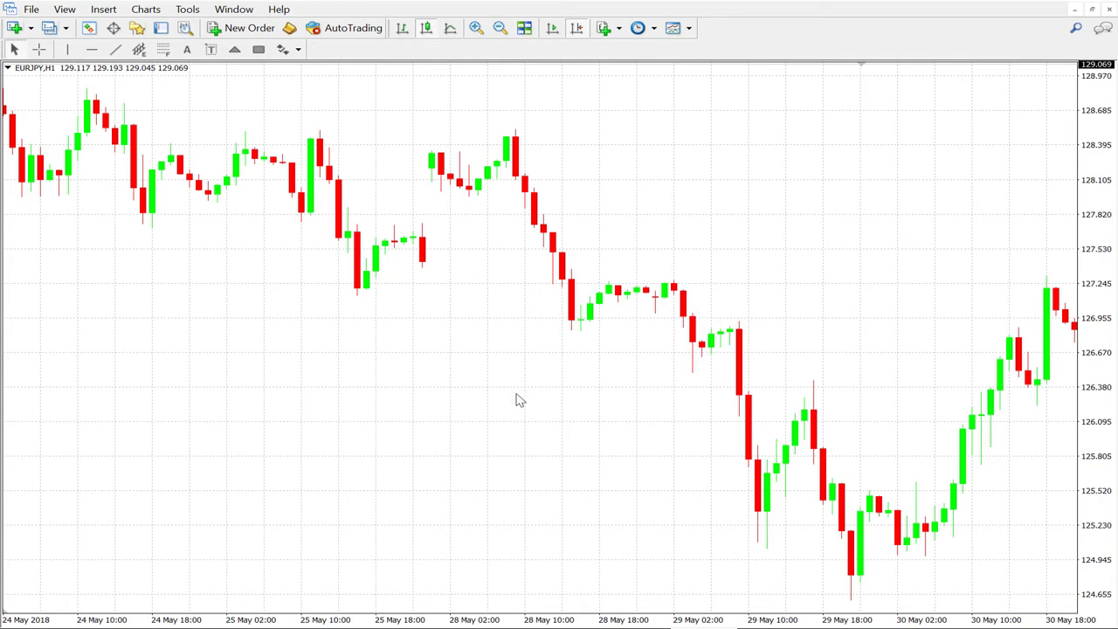
# Scroll and pan the H1 chart to 7–14 May, showing the 8–9 May lows between 129.545 and 129.380
pyautogui.scroll(5, 495, 397)
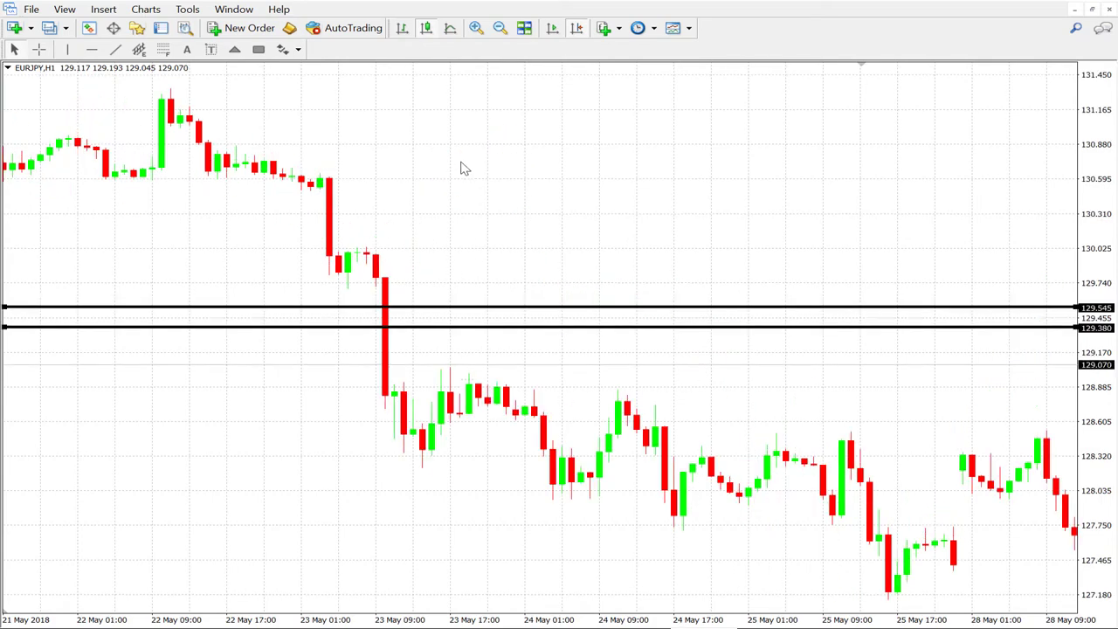
pyautogui.scroll(8, 494, 289)
pyautogui.scroll(7, 511, 204)
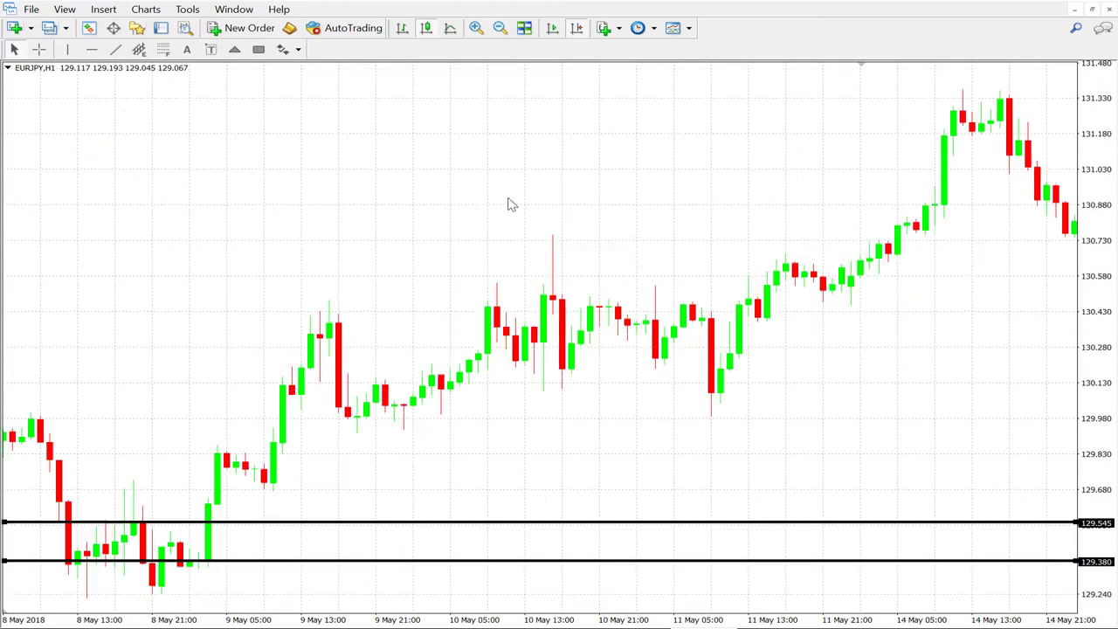
pyautogui.scroll(2, 781, 182)
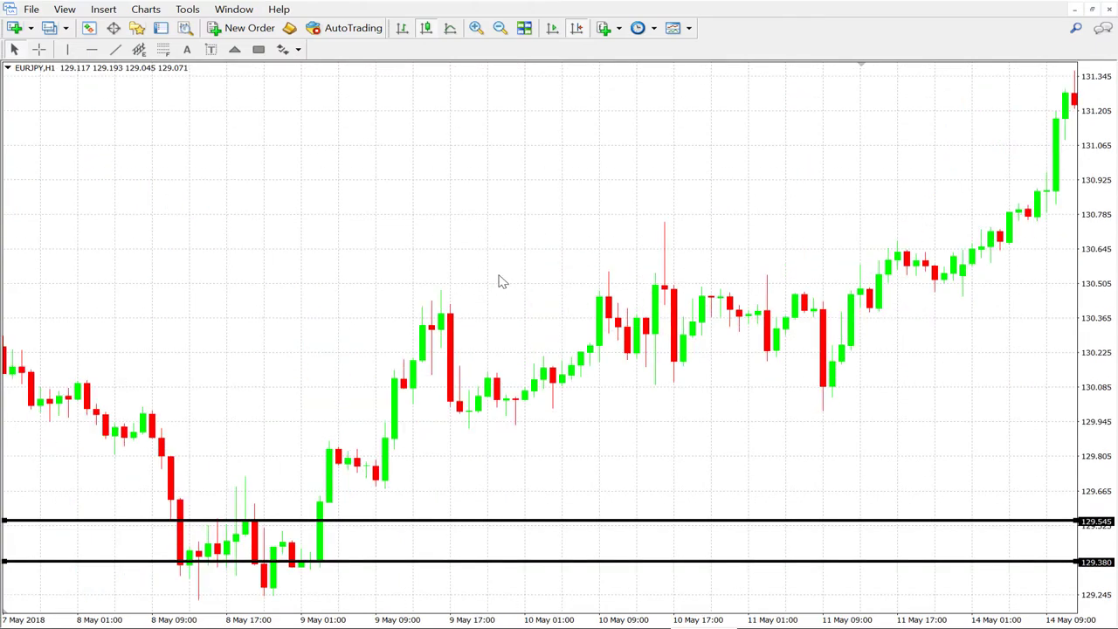
pyautogui.scroll(-5, 524, 236)
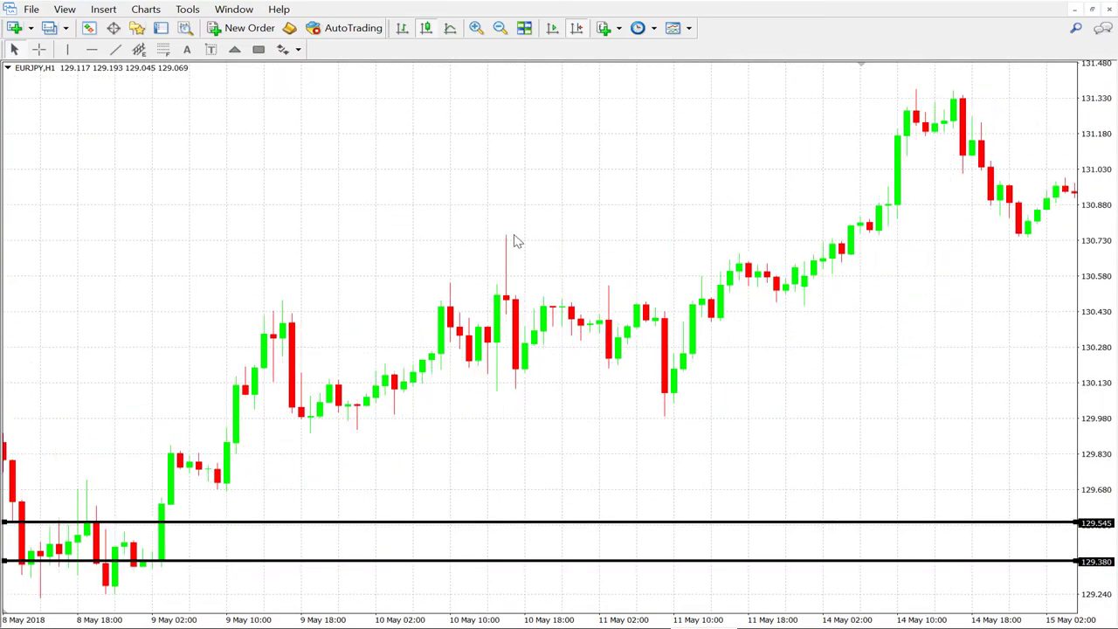
pyautogui.moveTo(729, 390); pyautogui.dragTo(543, 407)
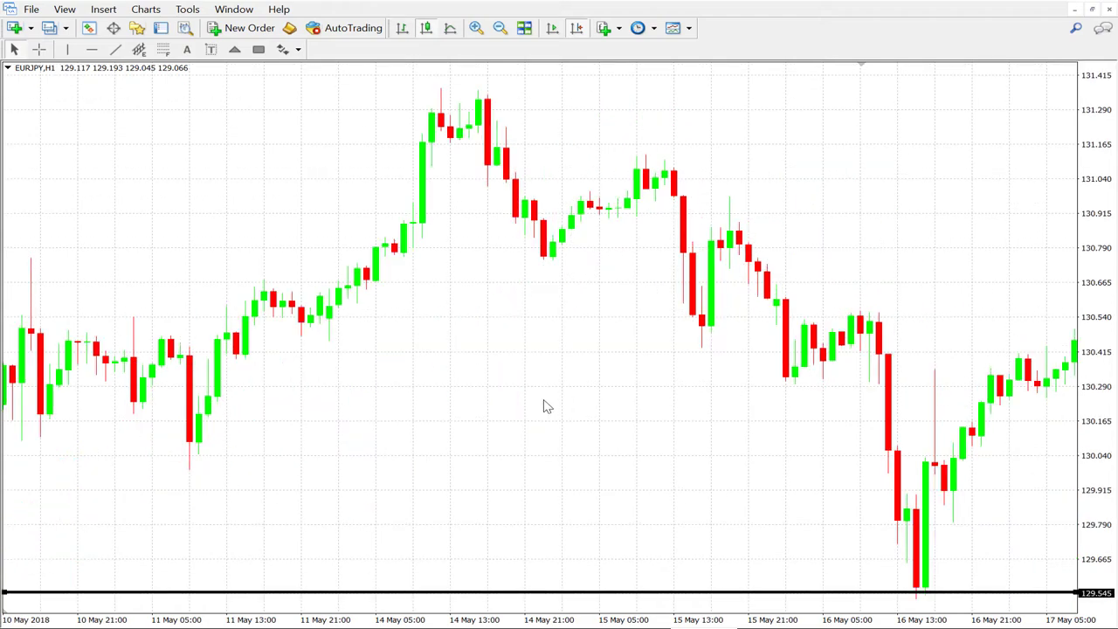
pyautogui.moveTo(952, 217); pyautogui.dragTo(753, 222)
pyautogui.scroll(8, 515, 439)
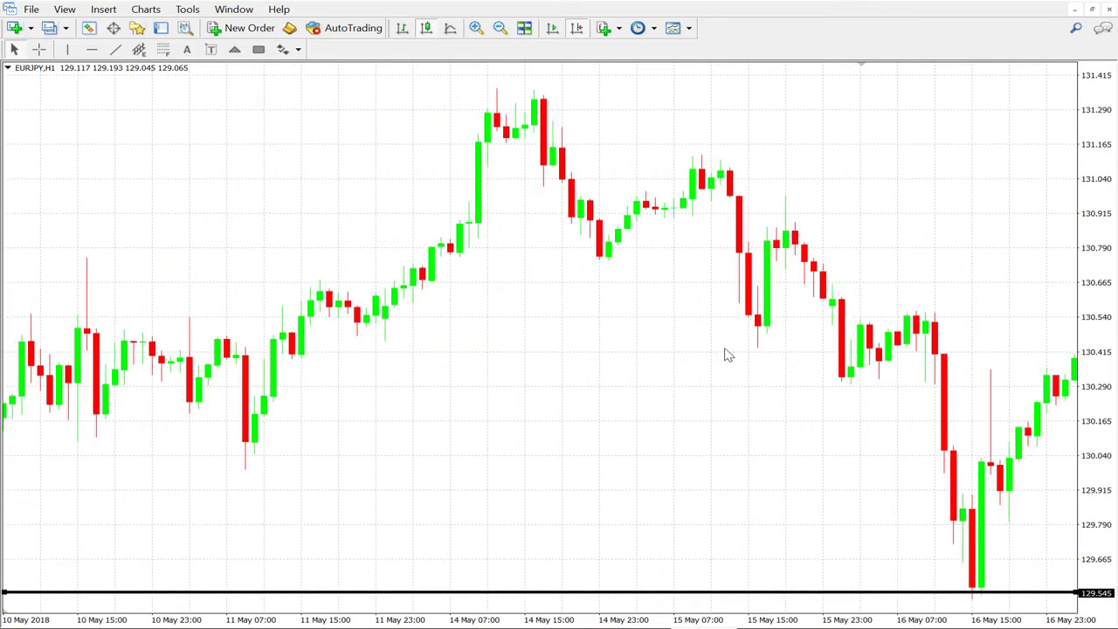
pyautogui.scroll(3, 390, 439)
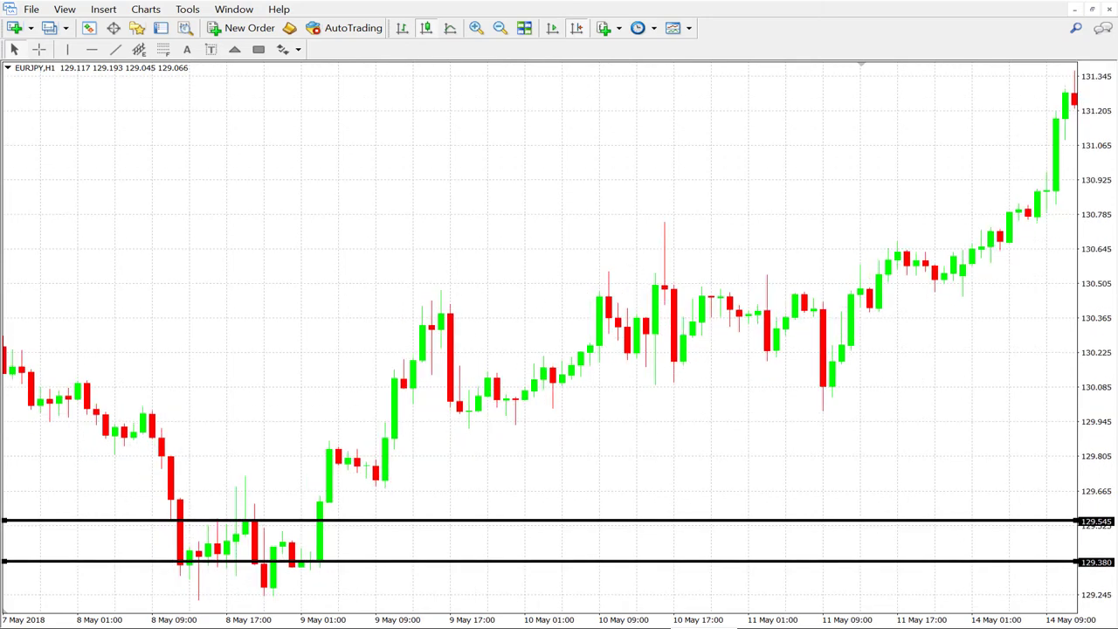
# Switch the EURJPY chart to the H4 (4 Hours) timeframe
pyautogui.click(641, 28)
pyautogui.click(664, 132)
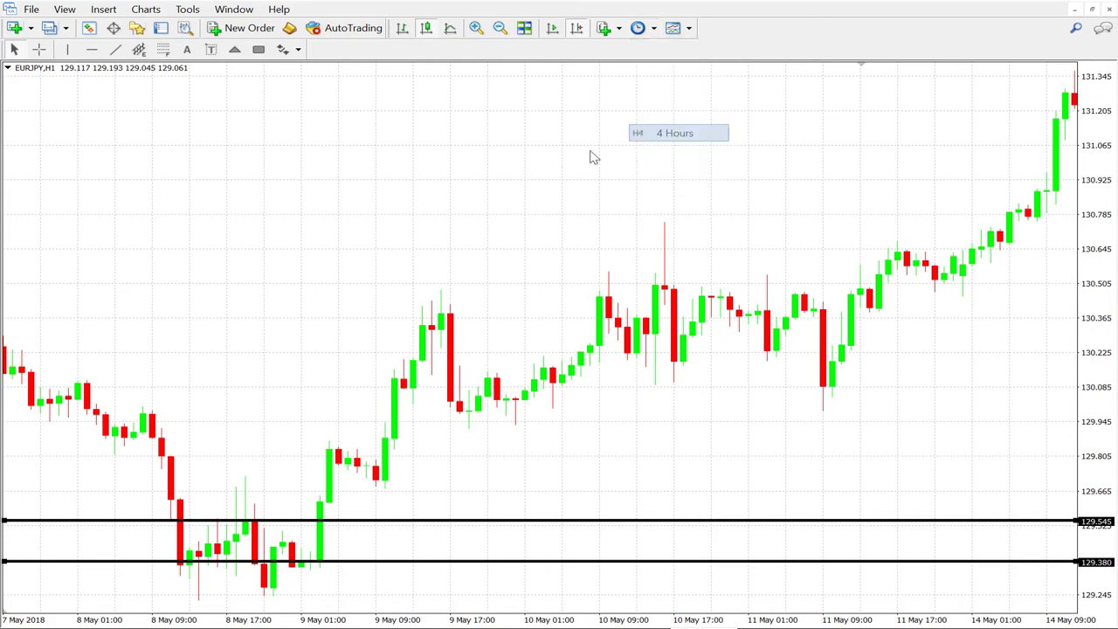
pyautogui.scroll(-5, 576, 133)
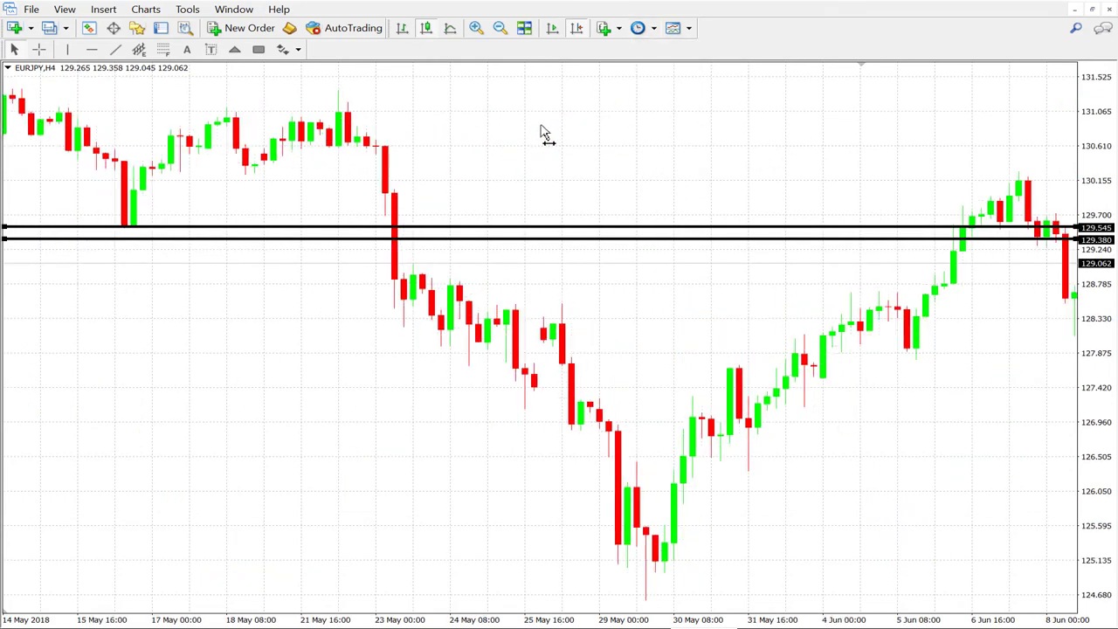
# Pan the H4 chart back from May 2018 to 4 Dec 2017–2 Jan 2018
pyautogui.moveTo(221, 404); pyautogui.dragTo(524, 394)
pyautogui.moveTo(320, 422); pyautogui.dragTo(614, 420)
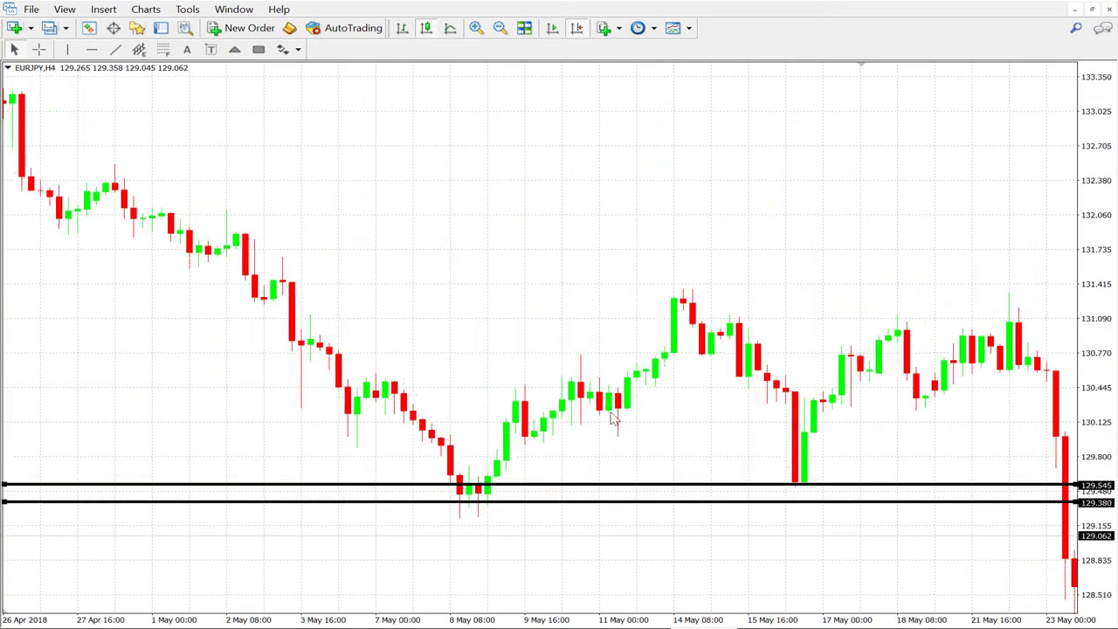
pyautogui.moveTo(333, 153); pyautogui.dragTo(605, 166)
pyautogui.moveTo(265, 360); pyautogui.dragTo(716, 401)
pyautogui.moveTo(256, 211); pyautogui.dragTo(795, 225)
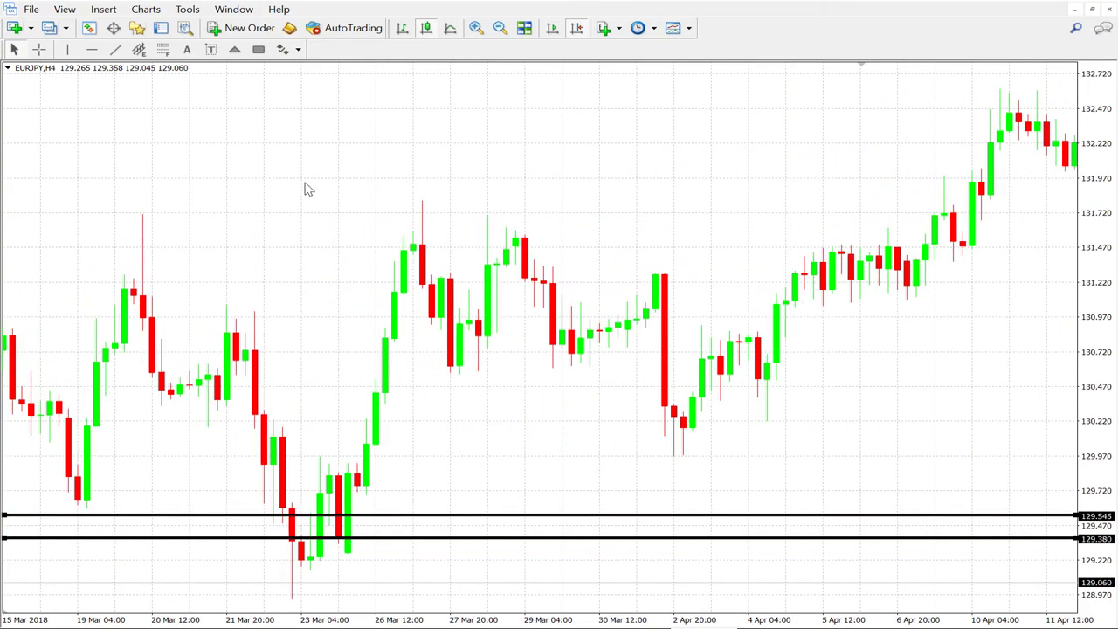
pyautogui.moveTo(306, 188); pyautogui.dragTo(721, 218)
pyautogui.moveTo(475, 236); pyautogui.dragTo(693, 239)
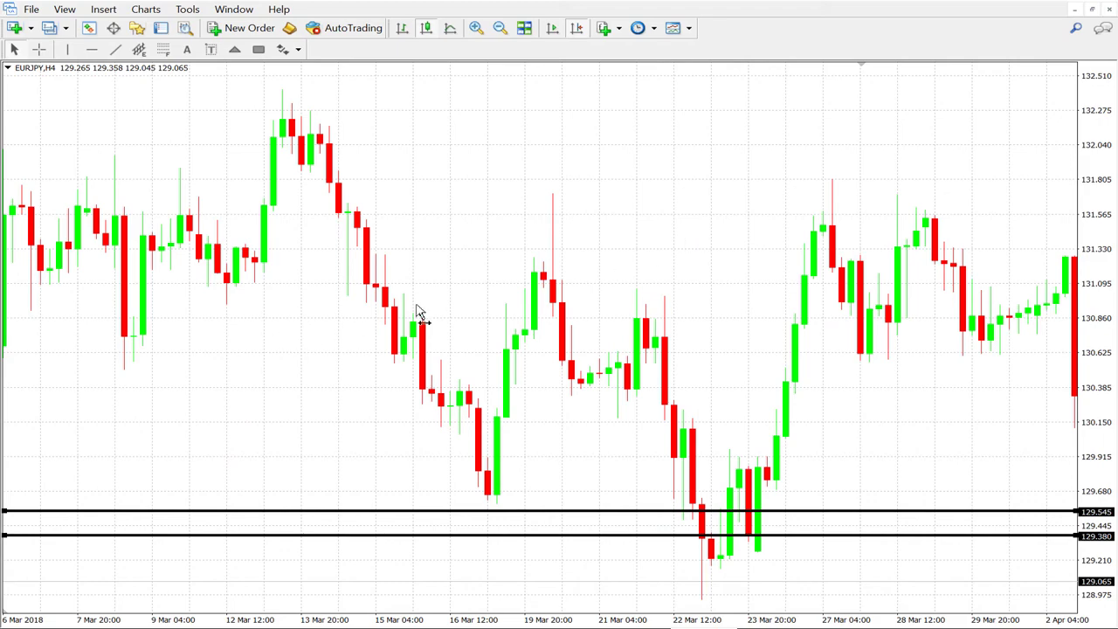
pyautogui.moveTo(417, 313); pyautogui.dragTo(653, 289)
pyautogui.moveTo(550, 270); pyautogui.dragTo(637, 268)
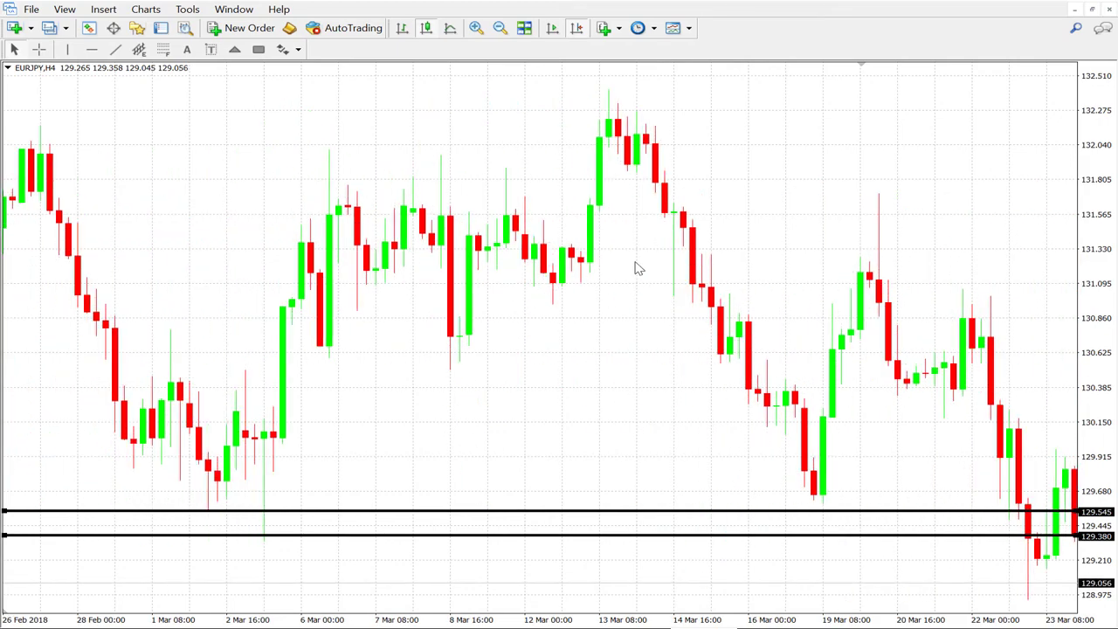
pyautogui.moveTo(379, 282); pyautogui.dragTo(589, 207)
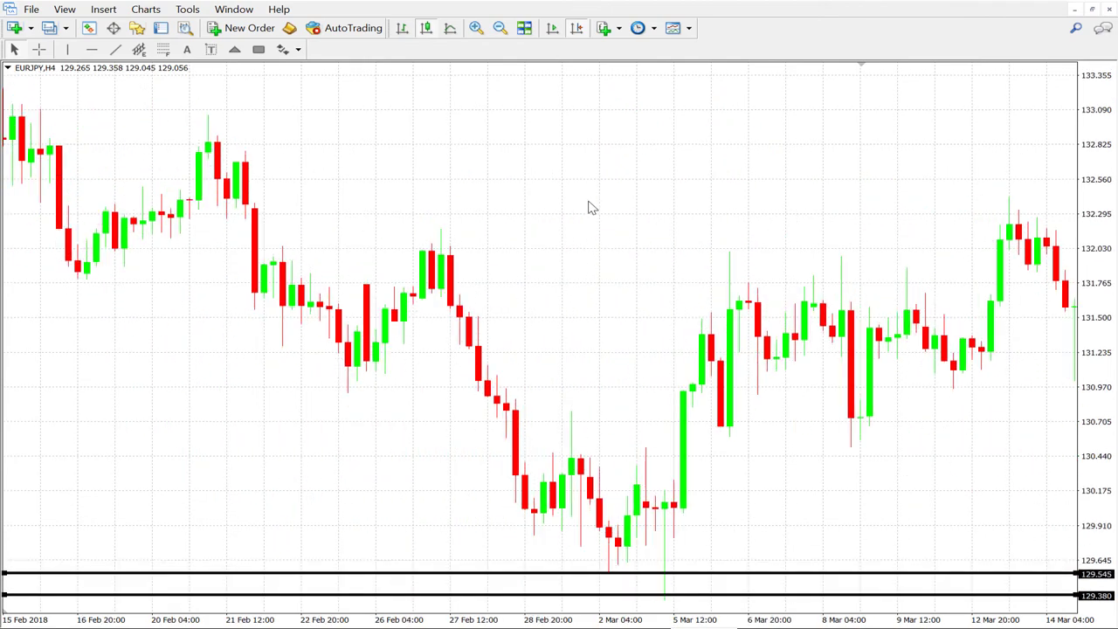
pyautogui.moveTo(243, 315); pyautogui.dragTo(588, 294)
pyautogui.moveTo(288, 286); pyautogui.dragTo(409, 284)
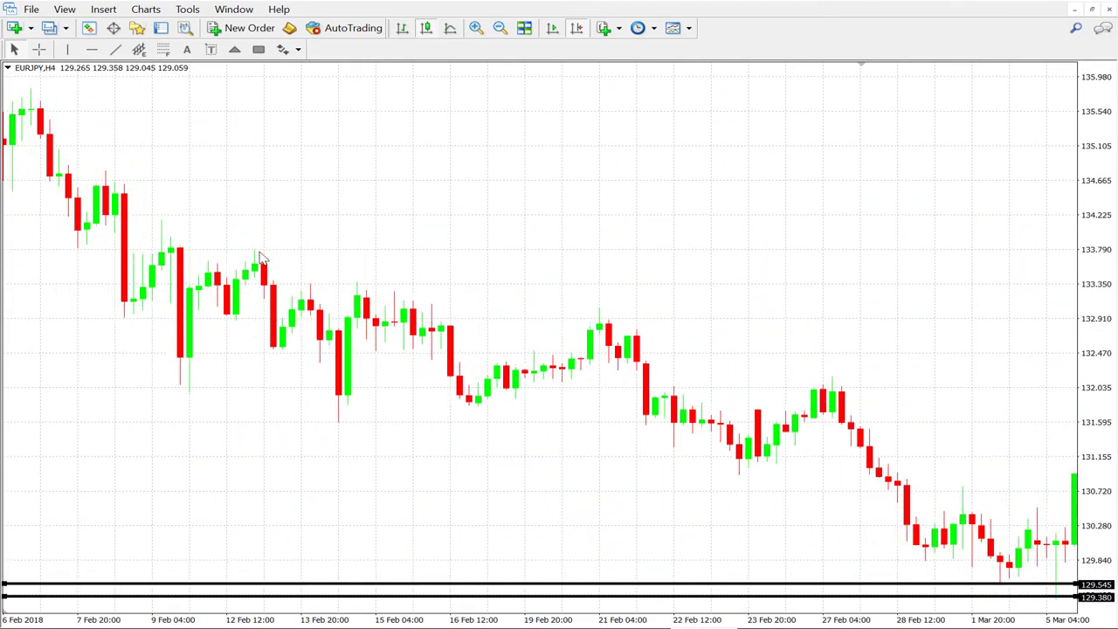
pyautogui.moveTo(260, 257); pyautogui.dragTo(646, 272)
pyautogui.moveTo(374, 390); pyautogui.dragTo(695, 345)
pyautogui.moveTo(226, 417); pyautogui.dragTo(778, 341)
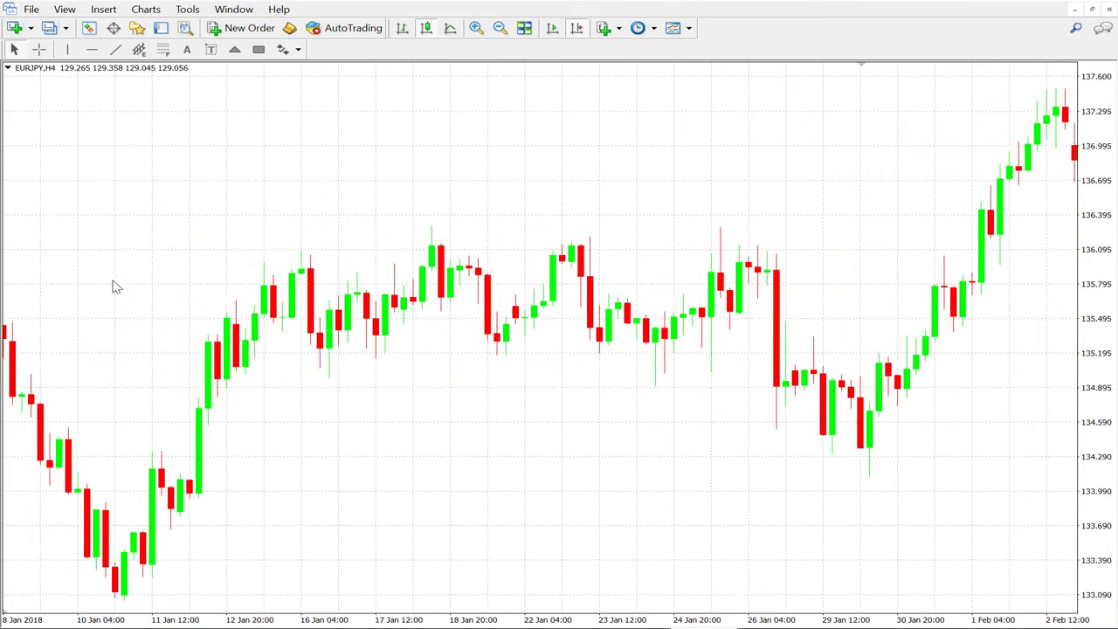
pyautogui.moveTo(114, 286); pyautogui.dragTo(704, 242)
pyautogui.moveTo(282, 379); pyautogui.dragTo(761, 229)
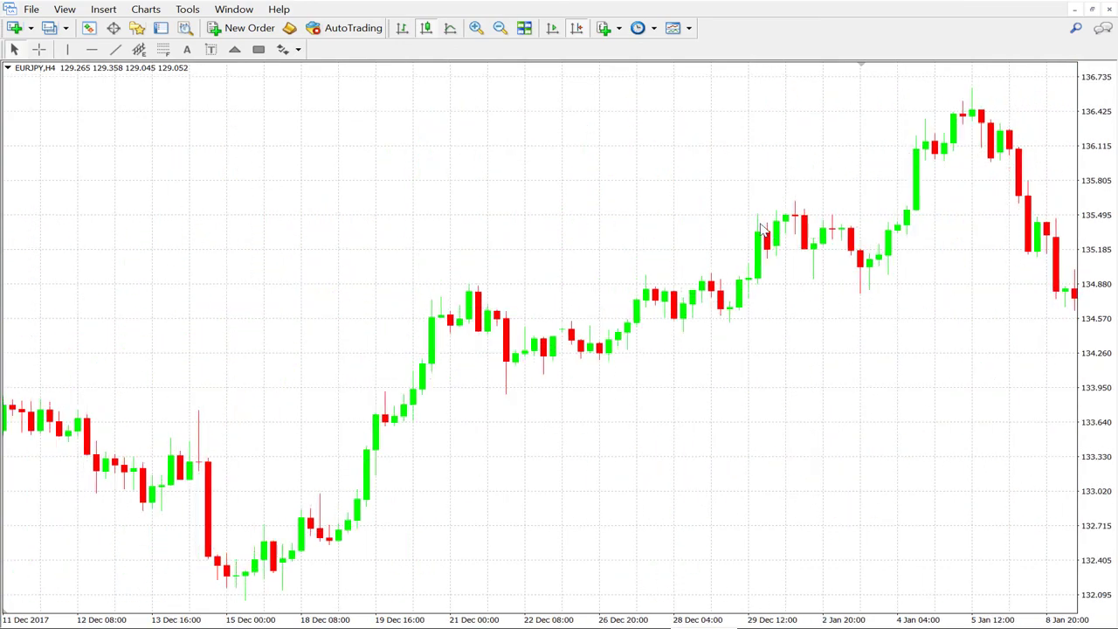
pyautogui.moveTo(336, 238); pyautogui.dragTo(605, 284)
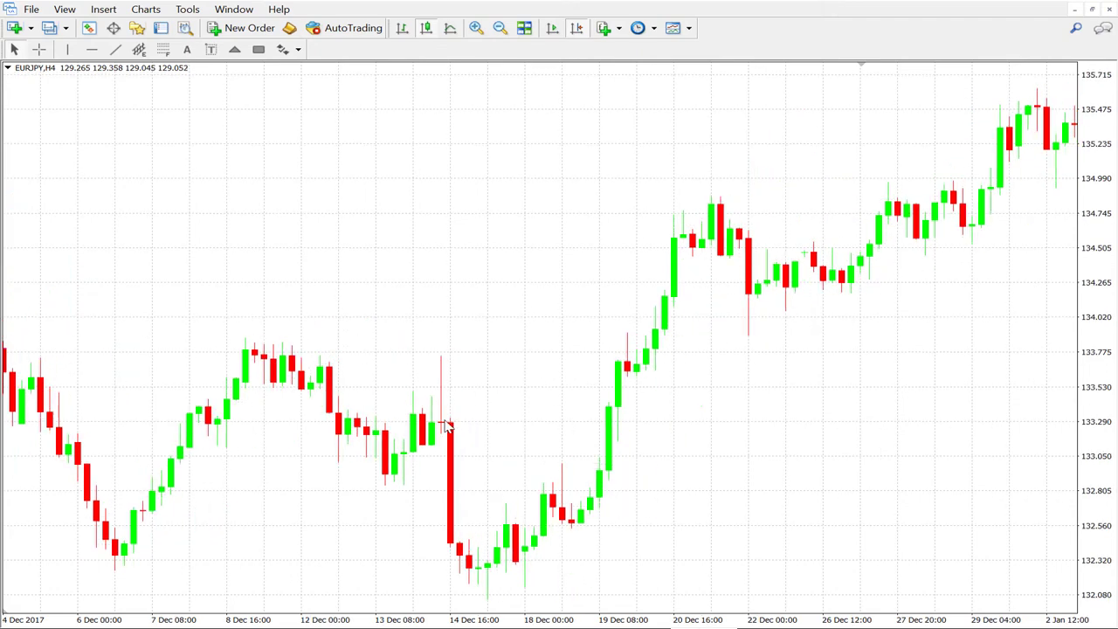
# Scroll and pan the H4 chart back to 6 Oct–1 Nov 2017, showing the 12 Oct swing high
pyautogui.moveTo(446, 427)
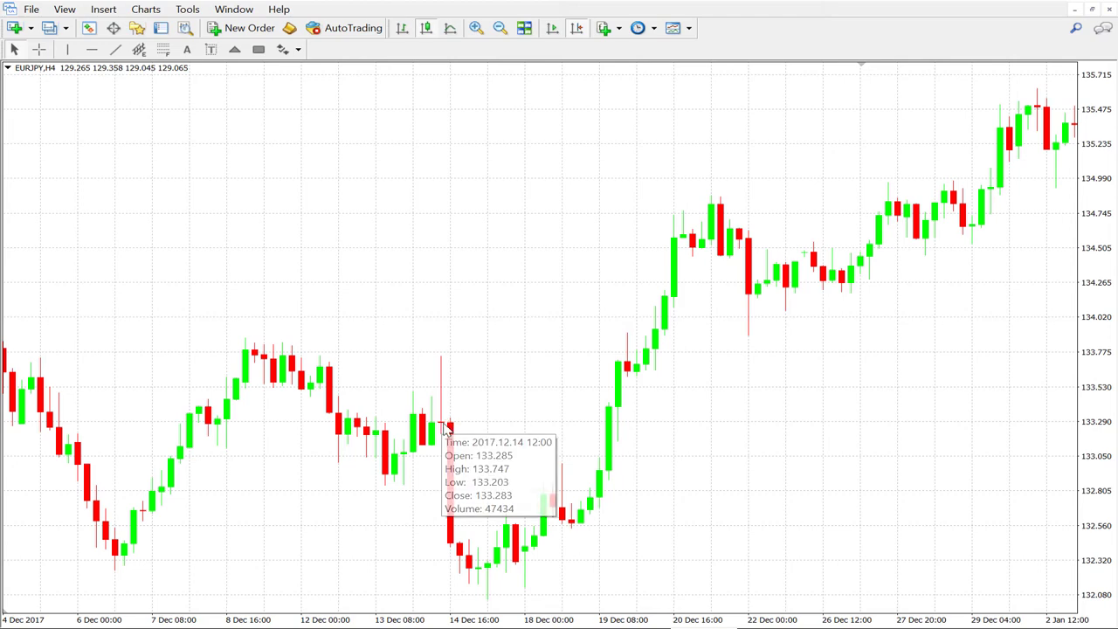
pyautogui.scroll(1, 494, 345)
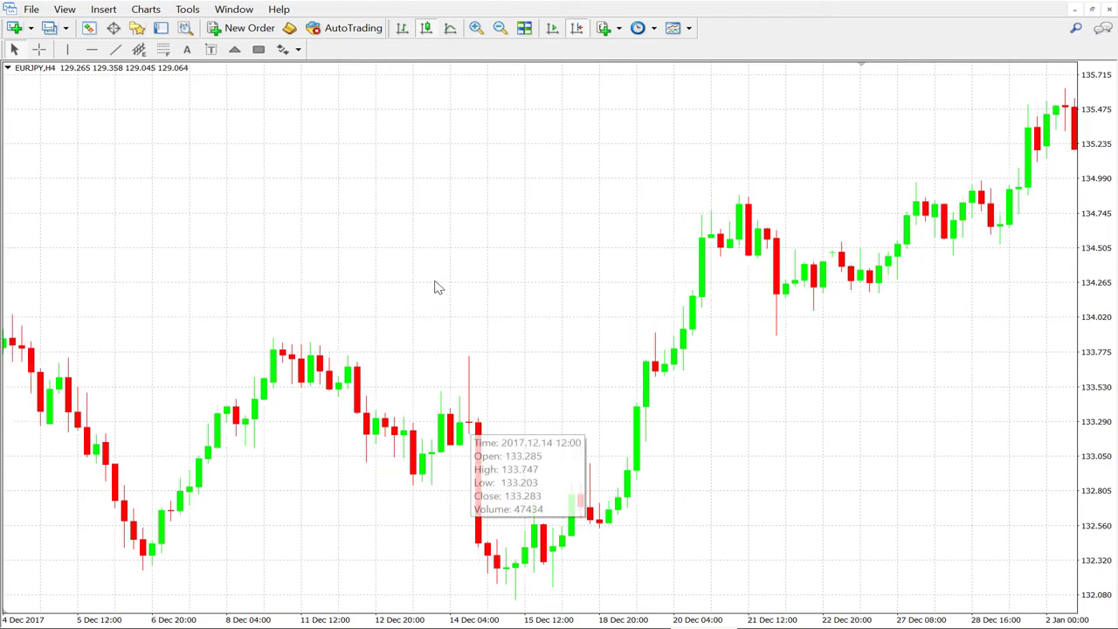
pyautogui.scroll(1, 488, 300)
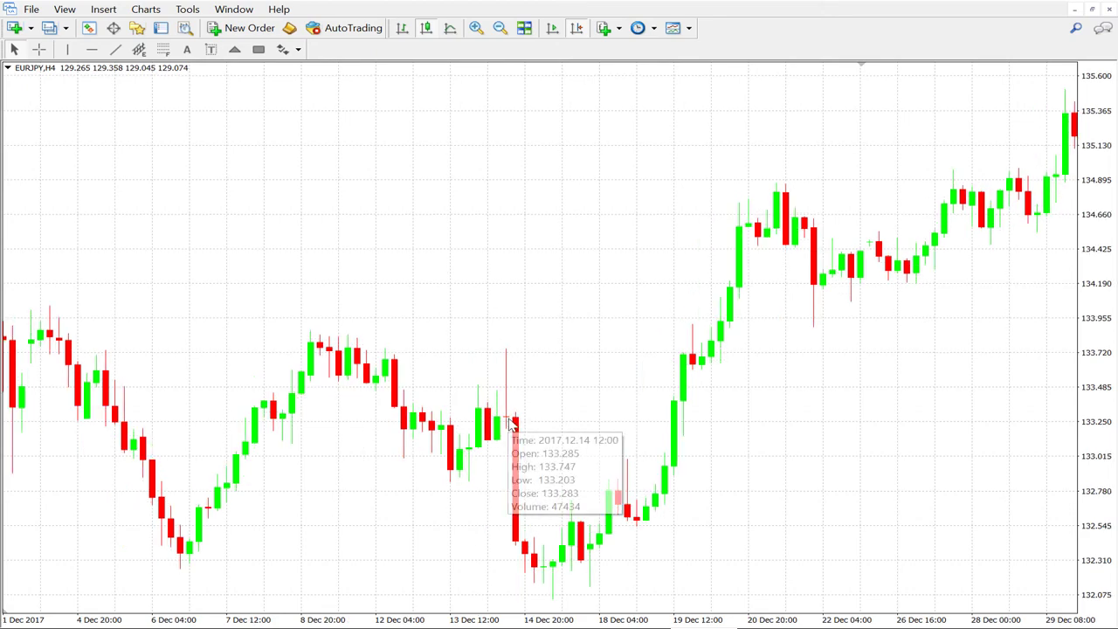
pyautogui.scroll(1, 508, 288)
pyautogui.scroll(15, 511, 272)
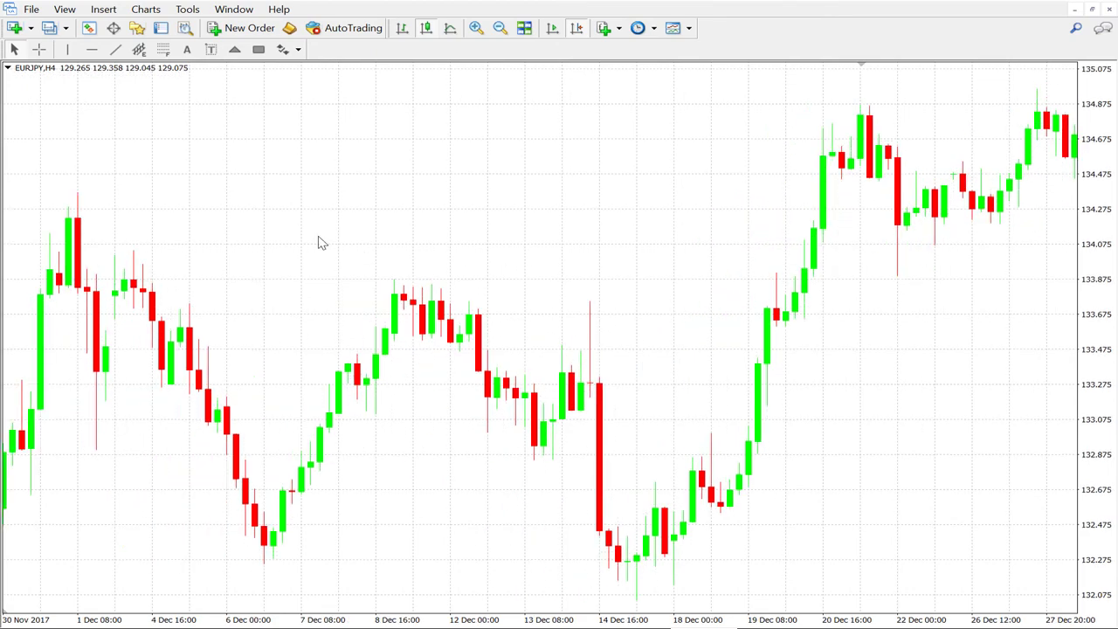
pyautogui.scroll(5, 489, 229)
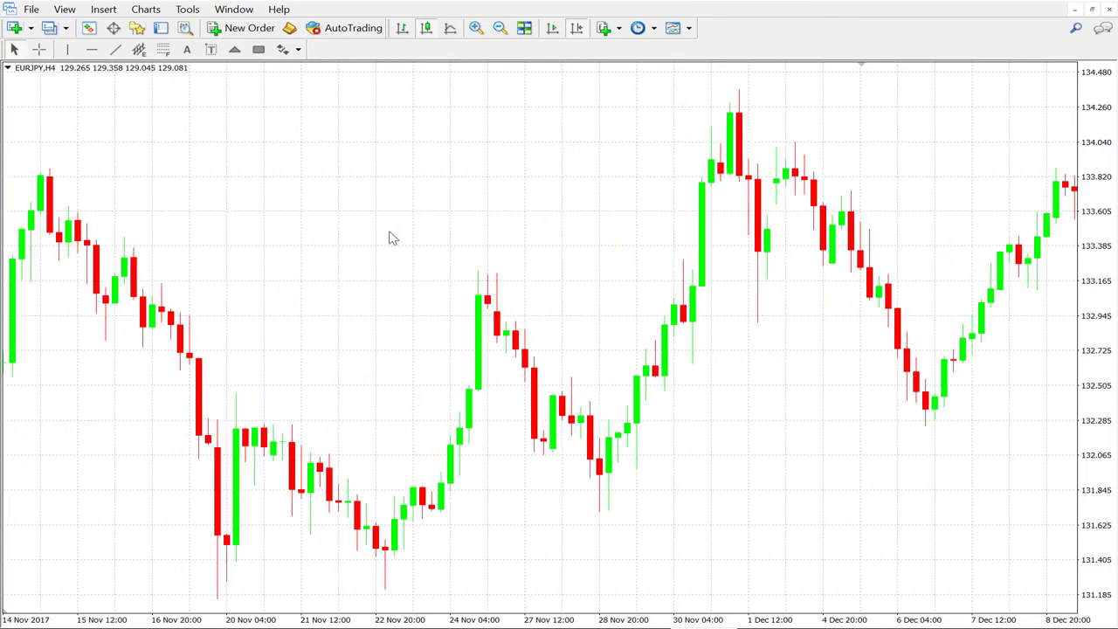
pyautogui.scroll(4, 551, 220)
pyautogui.moveTo(503, 262); pyautogui.dragTo(662, 314)
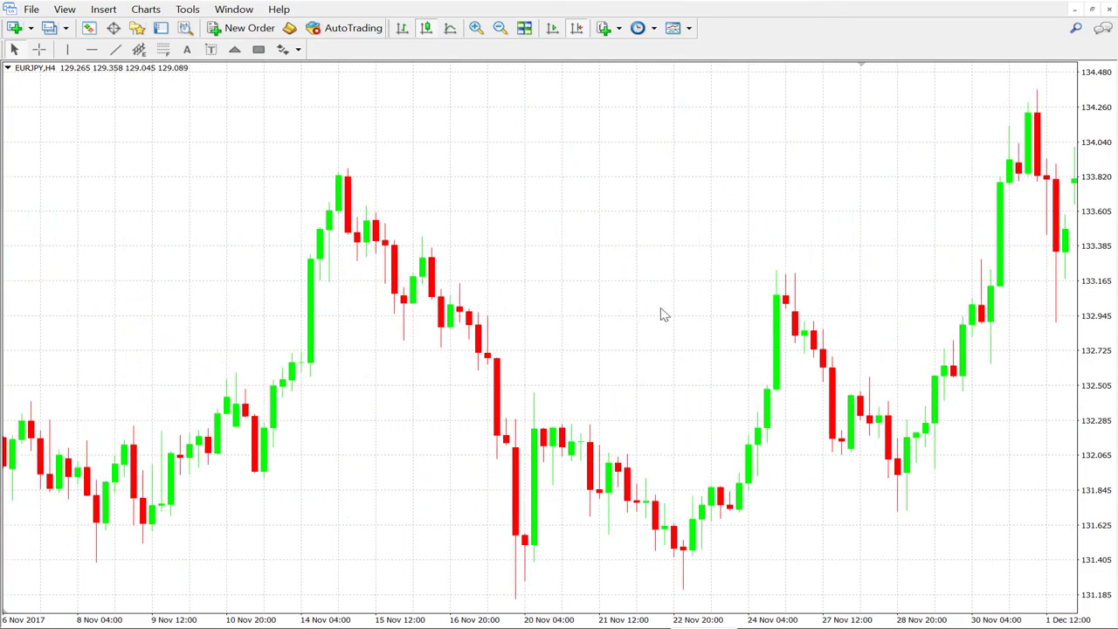
pyautogui.moveTo(170, 250); pyautogui.dragTo(761, 225)
pyautogui.scroll(3, 758, 237)
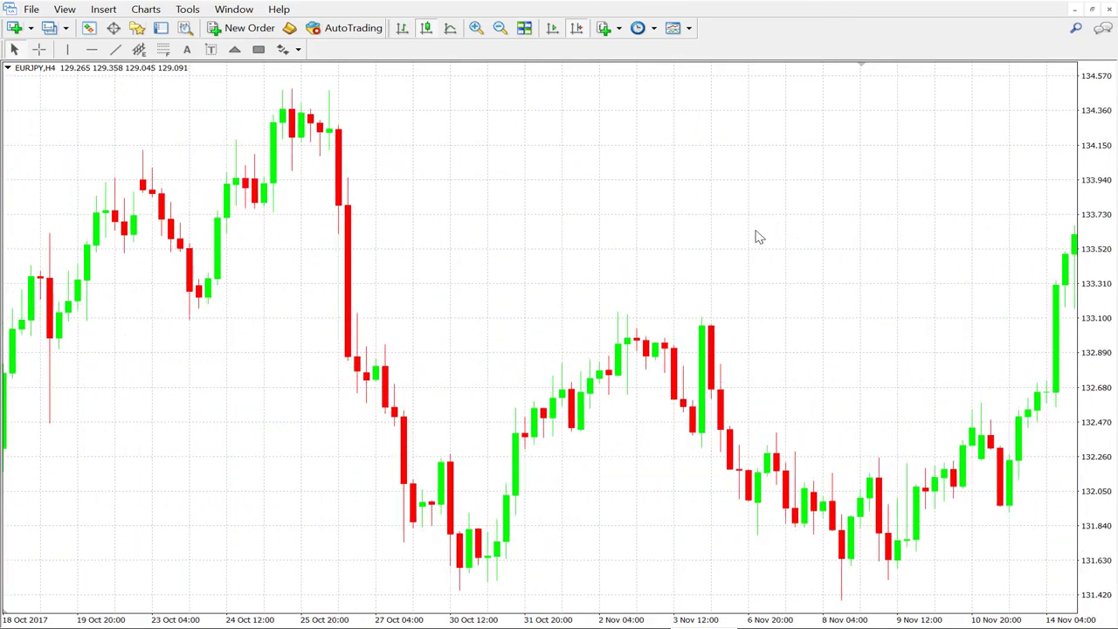
pyautogui.scroll(5, 349, 125)
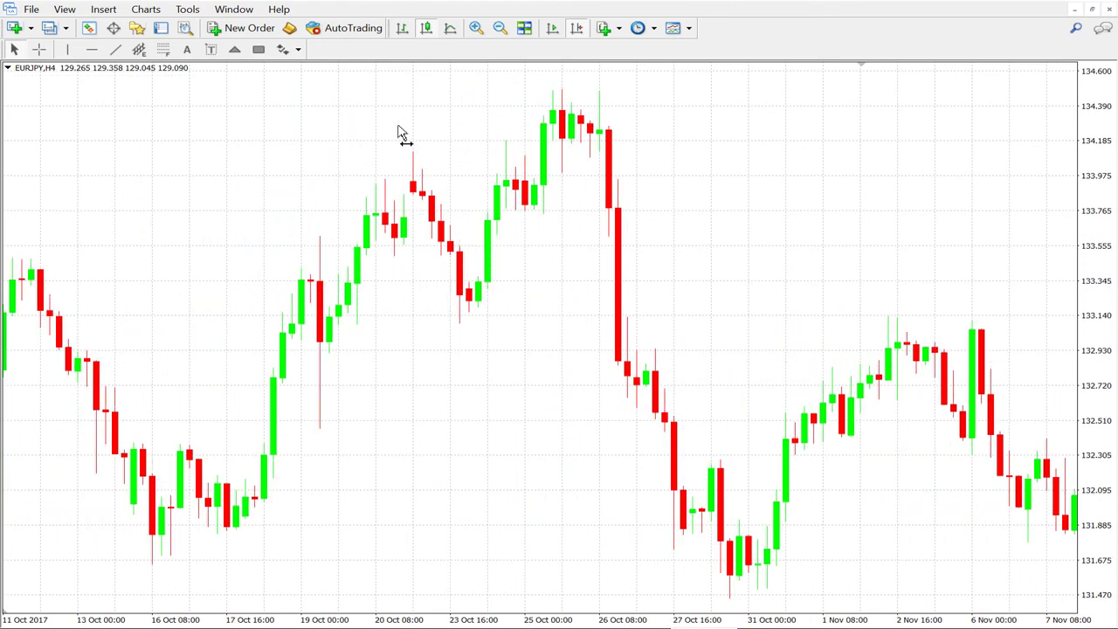
pyautogui.scroll(3, 266, 168)
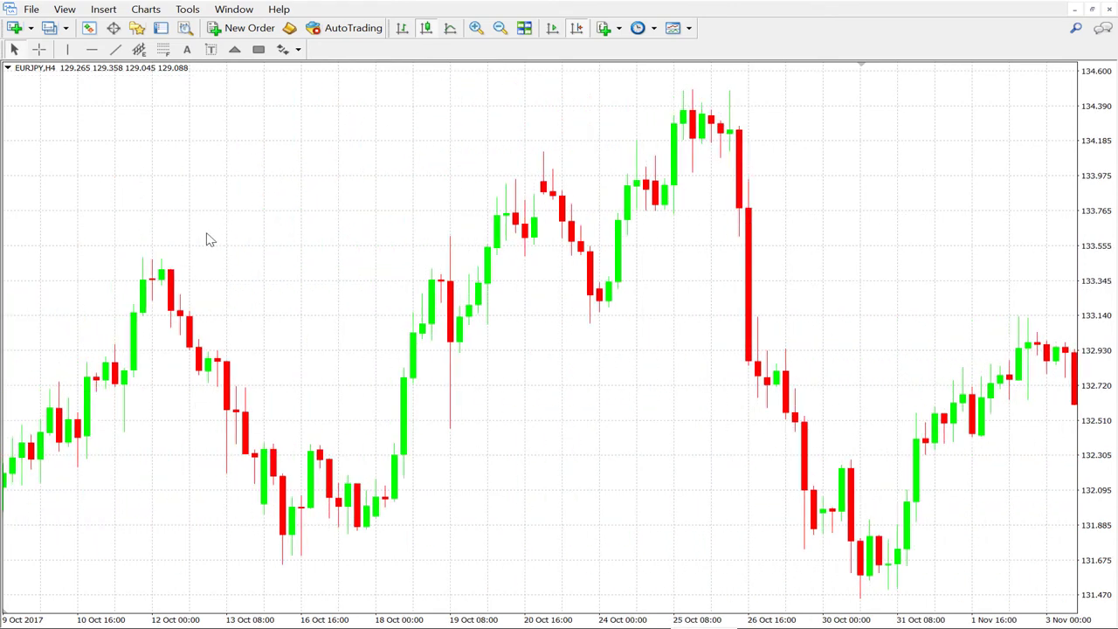
pyautogui.scroll(2, 259, 117)
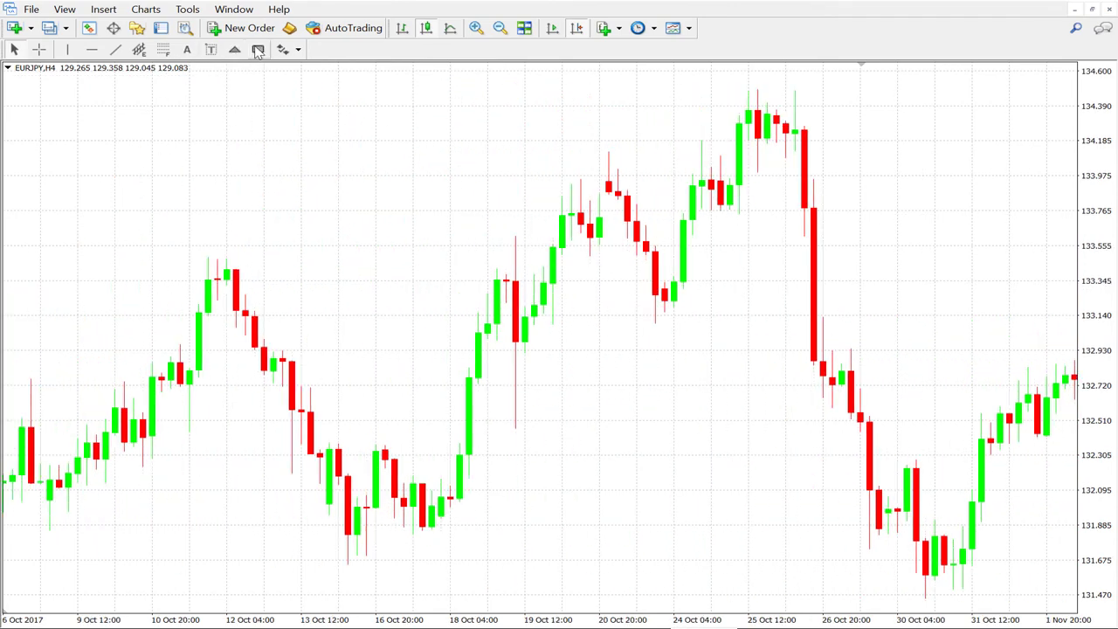
# Box the 12 Oct swing high with a cyan rectangle and add a horizontal line at 133.473
pyautogui.moveTo(190, 250)
pyautogui.mouseDown()
pyautogui.moveTo(236, 292)
pyautogui.moveTo(231, 310)
pyautogui.mouseUp()
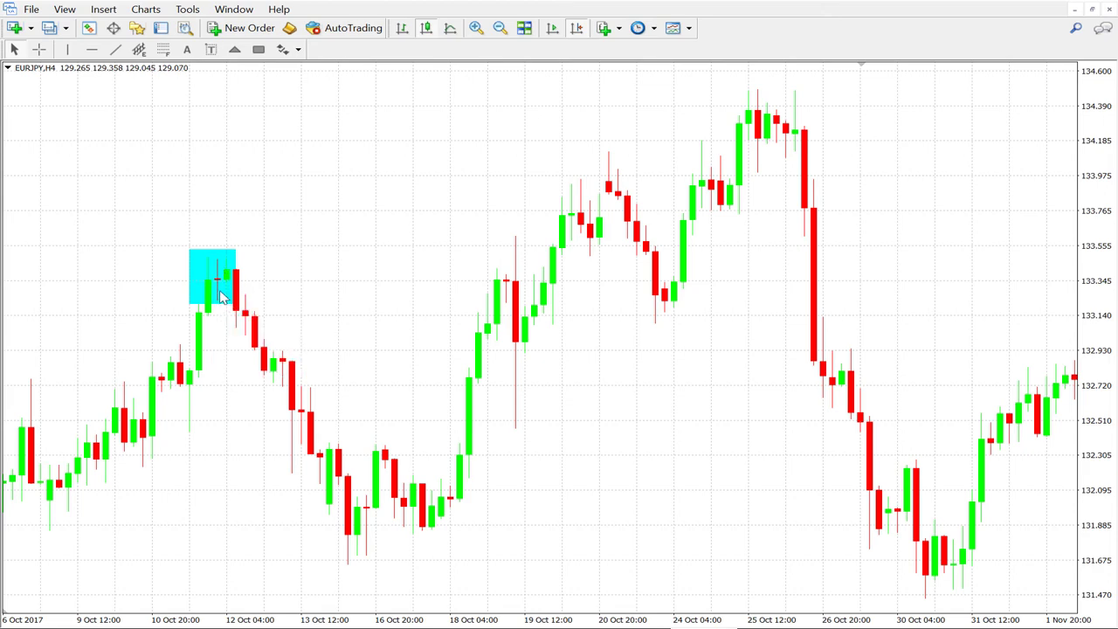
pyautogui.click(92, 48)
pyautogui.click(220, 259)
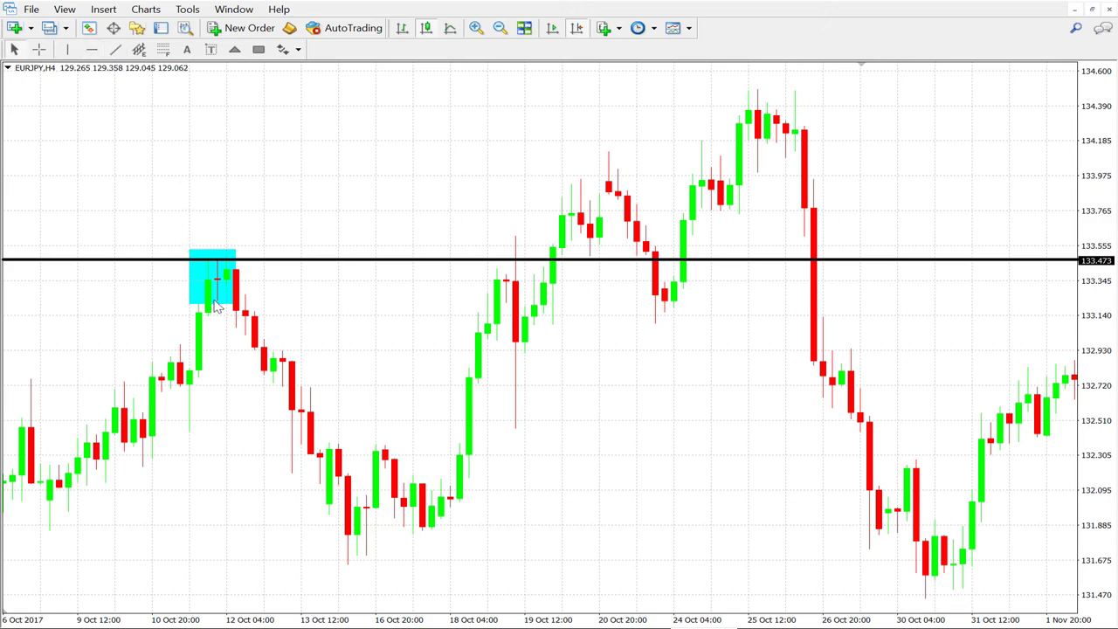
# Add a second horizontal line at 133.191 below the swing high
pyautogui.click(91, 49)
pyautogui.click(229, 307)
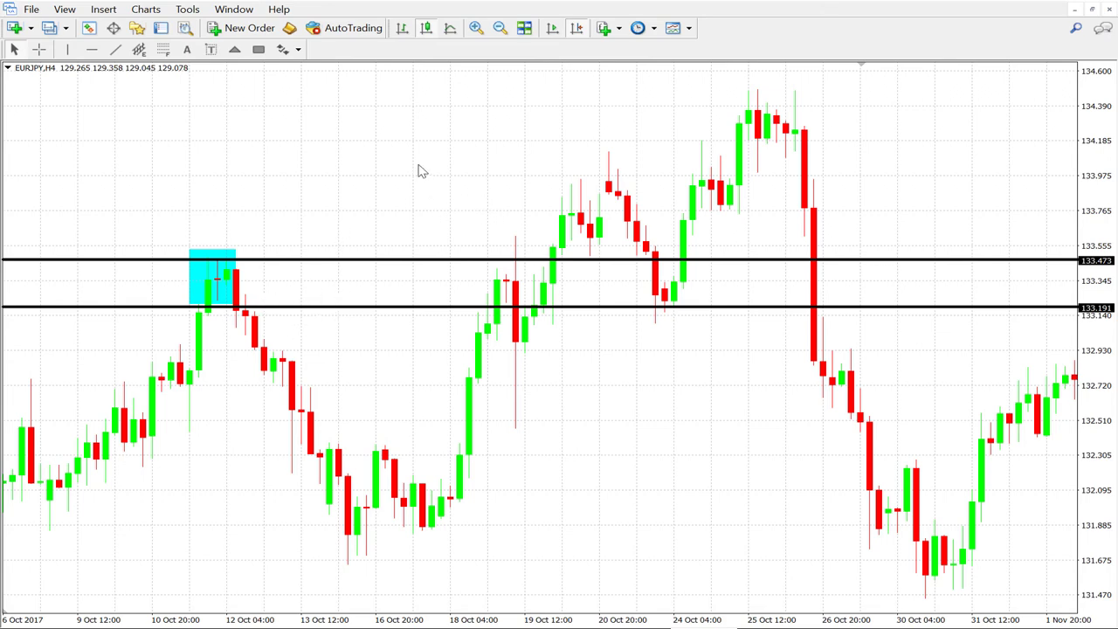
pyautogui.scroll(-4, 477, 194)
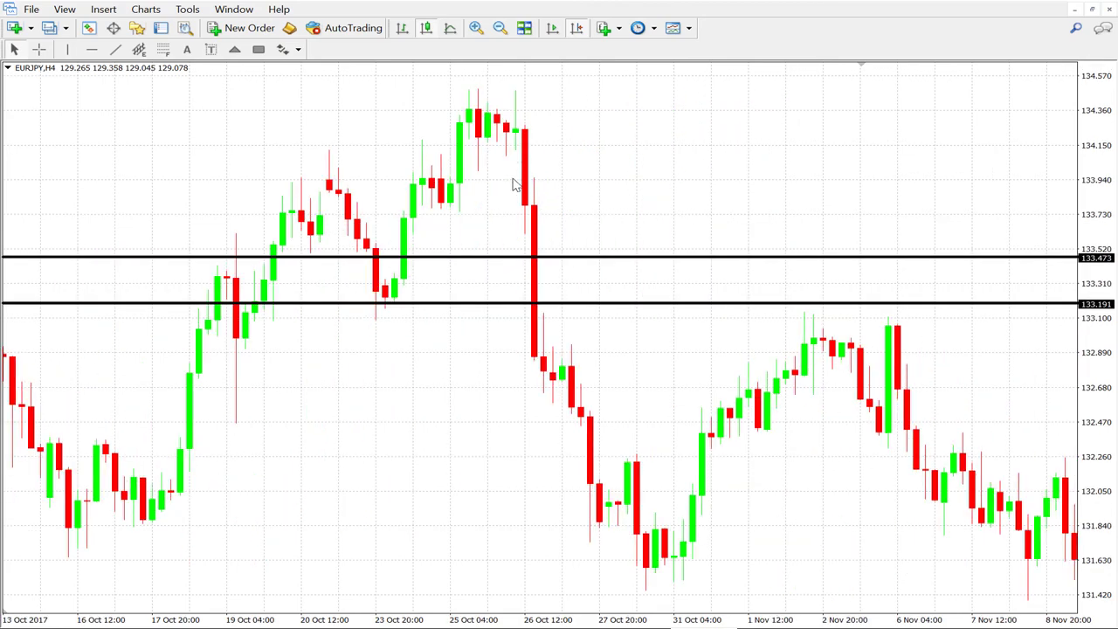
pyautogui.scroll(-2, 620, 165)
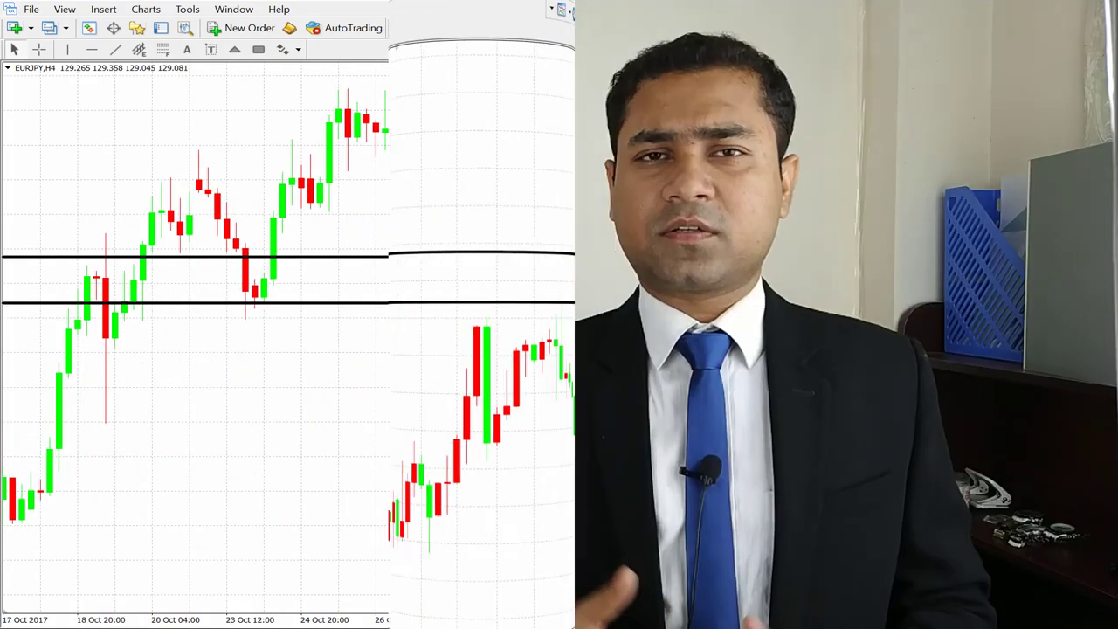